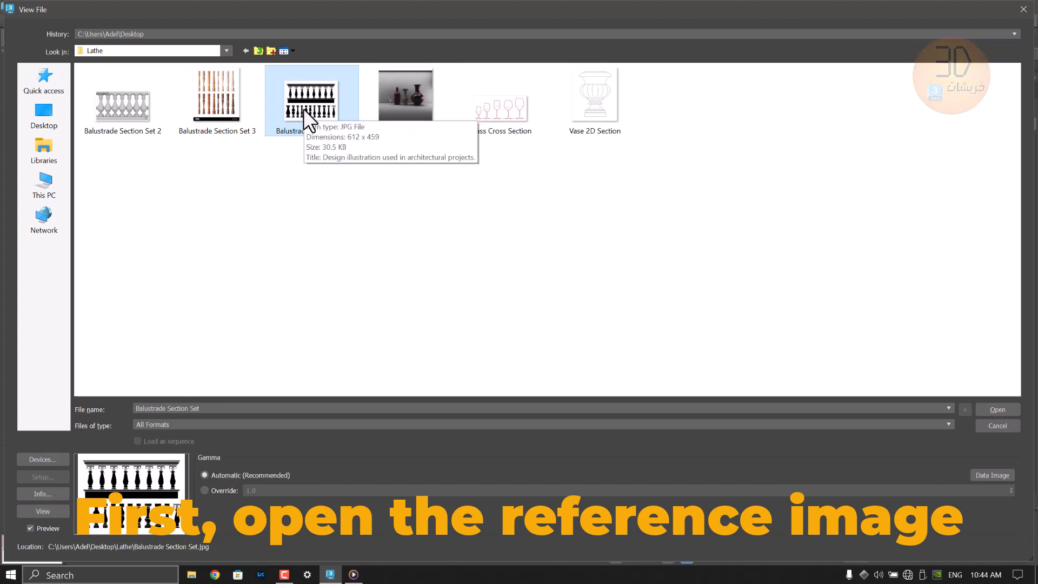
Open the Balustrade Section Set image from the Lathe folder and place its viewer window over the viewports.
double_click(293, 118)
drag(435, 203, 240, 128)
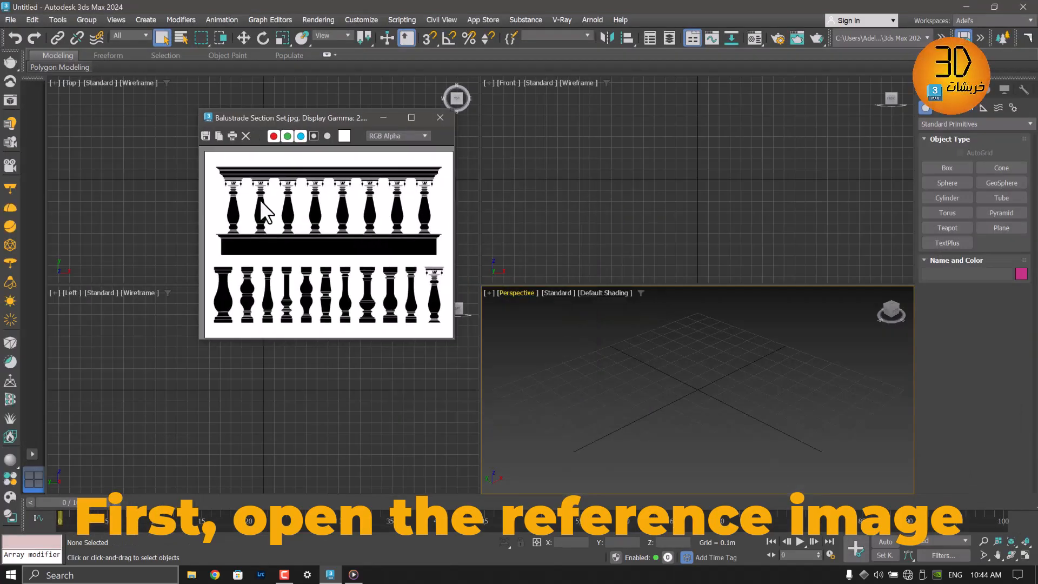
scroll(271, 291, up, 4)
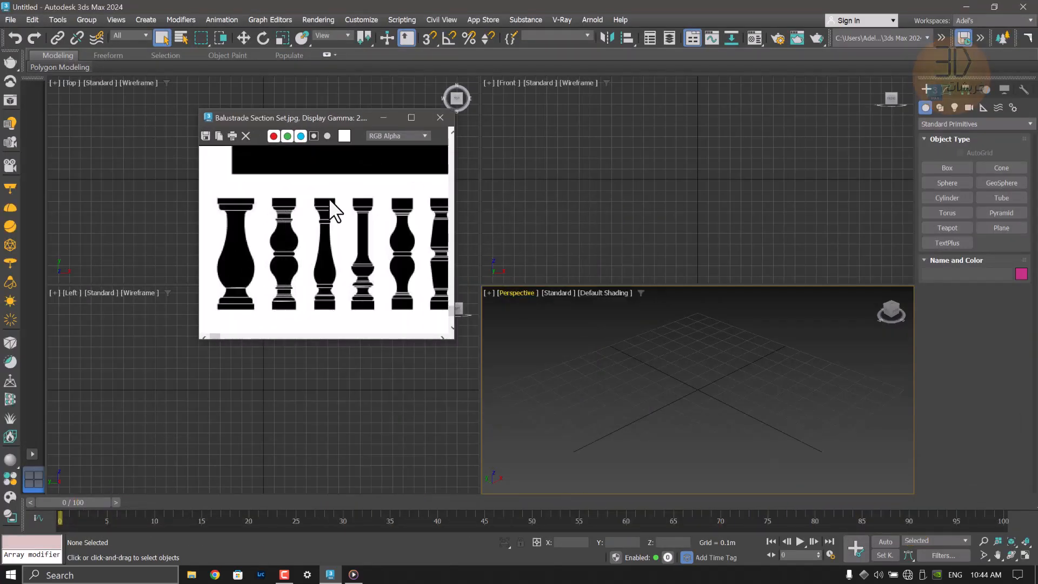
Draw a plane about 1.03 m long and 1.117 m wide in the Front viewport and show its parameters.
click(1002, 227)
drag(604, 121, 725, 233)
right_click(725, 233)
click(946, 90)
drag(916, 130, 845, 130)
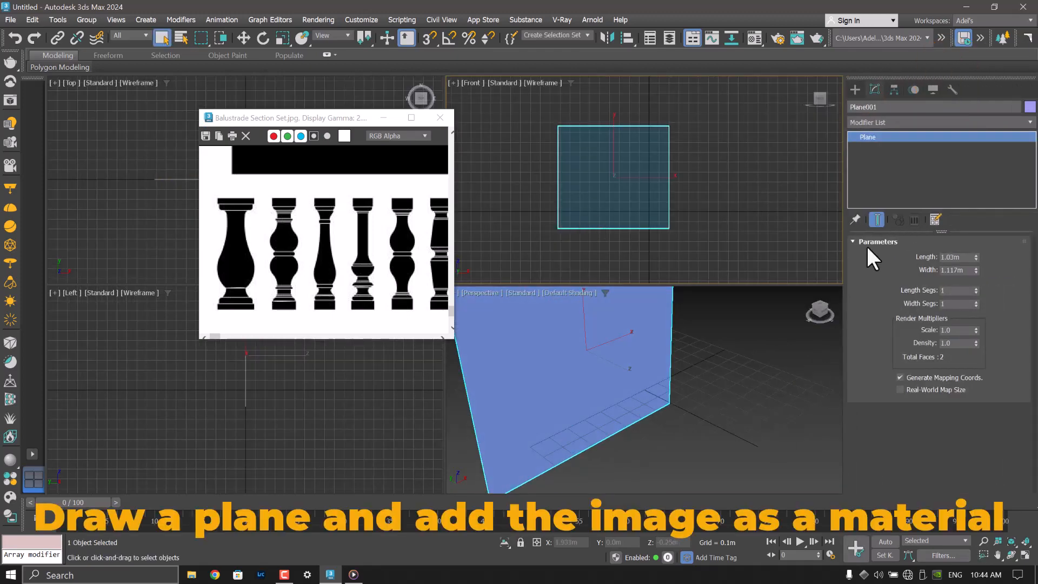
Load Balustrade Section Set.jpg as a VRayBitmap into the diffuse map of Material #1.
key(m)
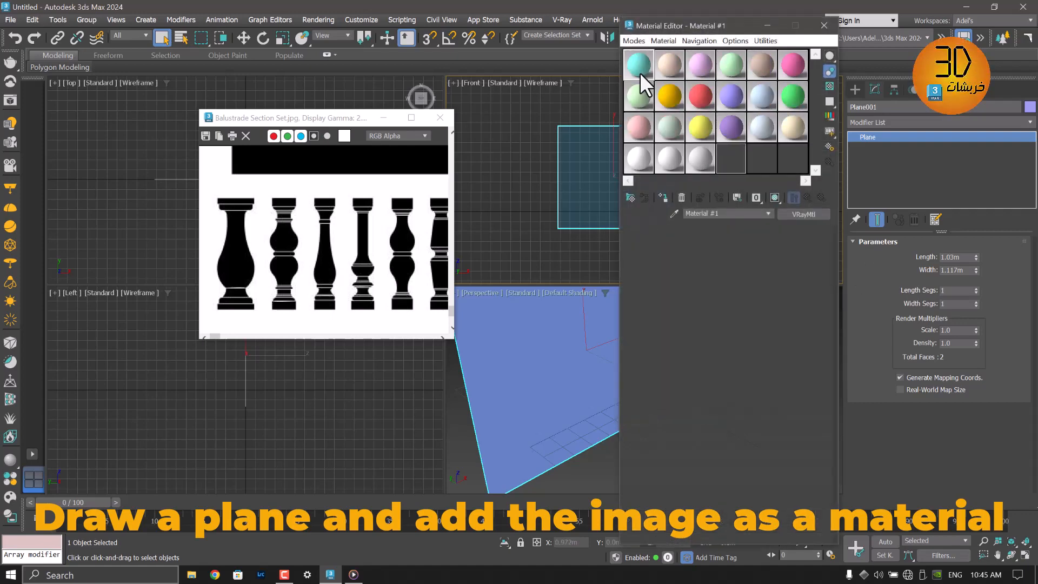
click(719, 242)
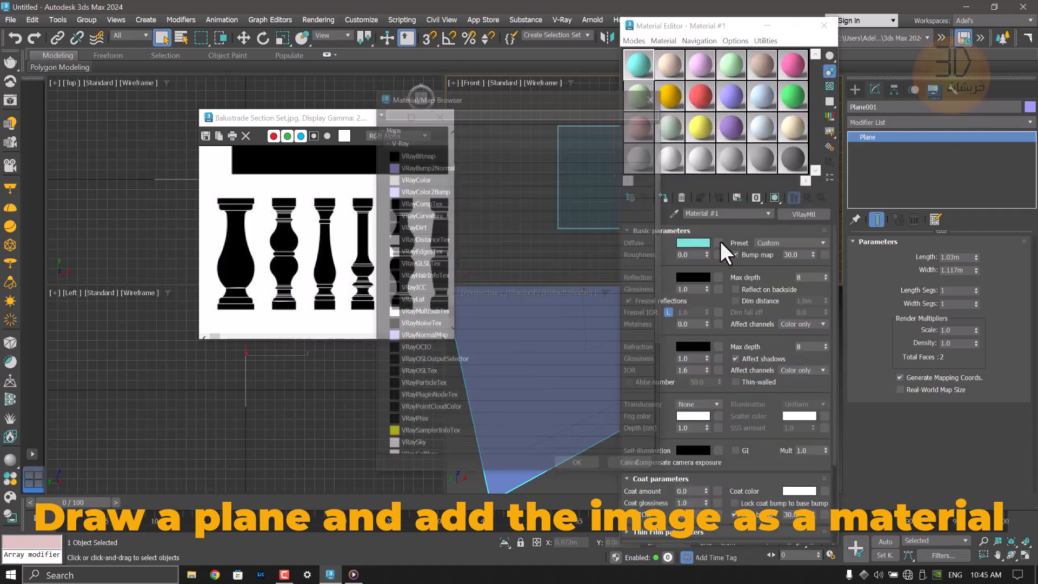
double_click(433, 153)
double_click(277, 97)
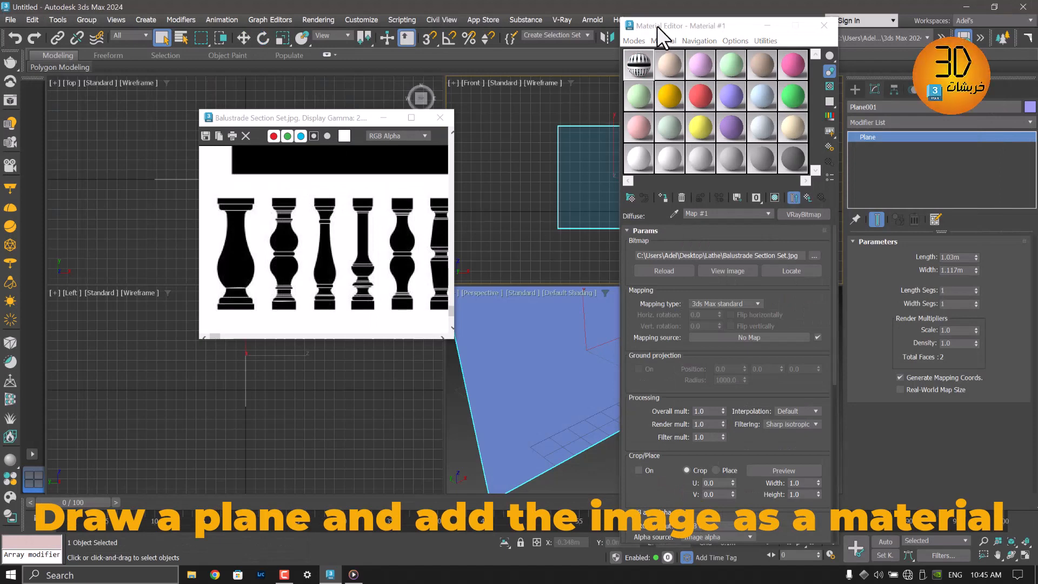
Apply the balustrade material to the plane and display its texture shaded in the Perspective and Front viewports.
drag(658, 26, 352, 87)
drag(333, 126, 585, 200)
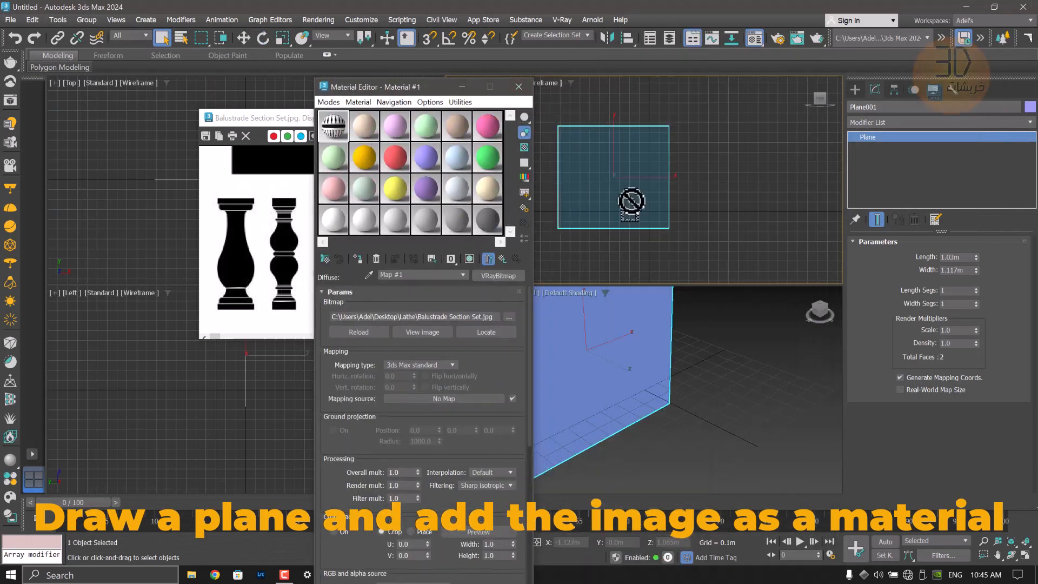
click(621, 316)
click(469, 258)
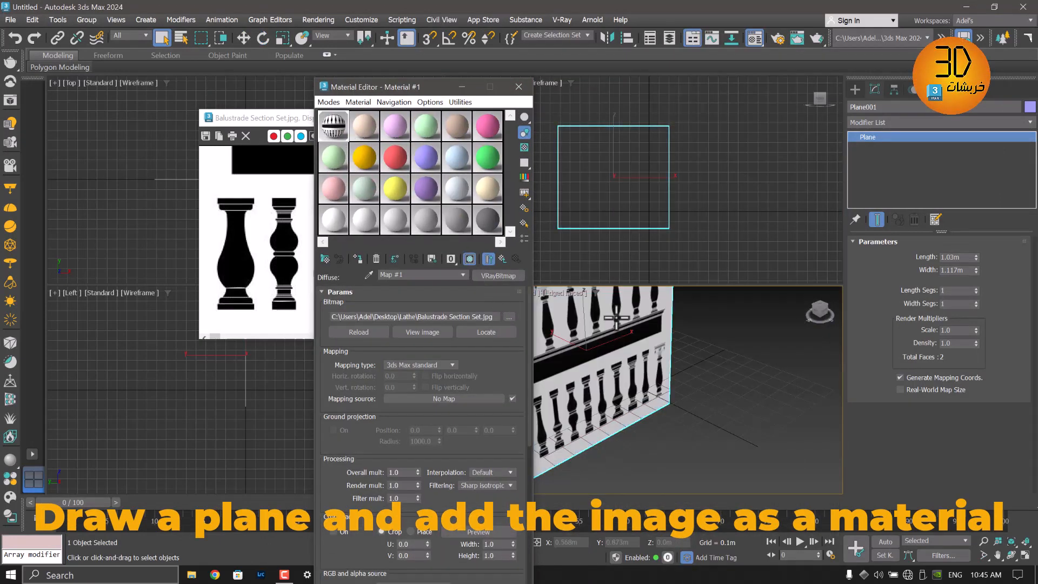
click(654, 206)
key(F3)
click(519, 88)
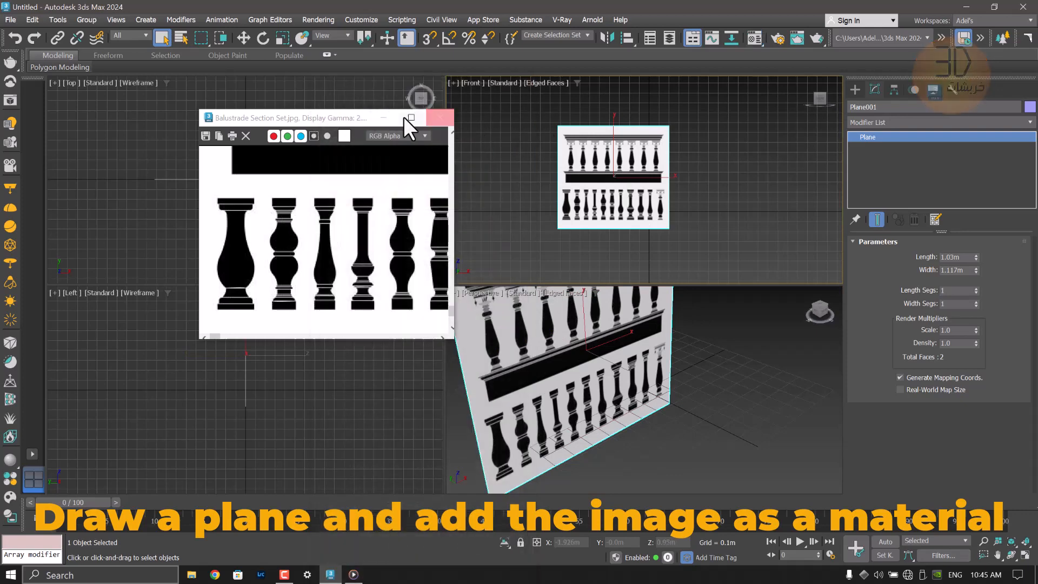
Minimize the reference image, maximize the Front viewport and scale the plane along X to about 124%.
click(383, 117)
middle_drag(626, 187, 628, 190)
key(alt+w)
middle_drag(402, 280, 538, 269)
scroll(537, 269, up, 3)
scroll(489, 264, down, 3)
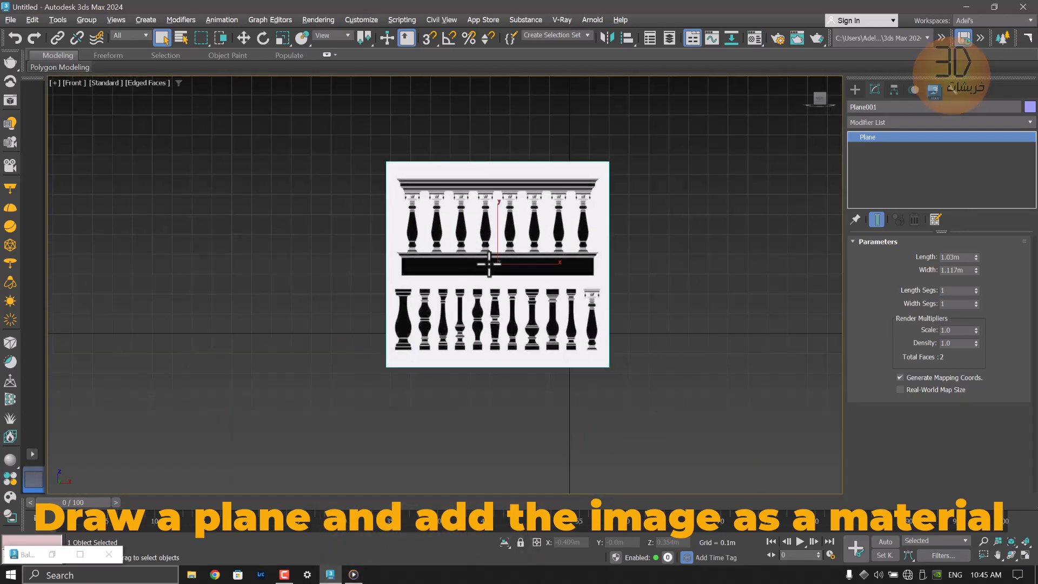
key(r)
drag(535, 266, 562, 263)
Trace the right edge of the second baluster's cap and upper neck mouldings with the Line tool.
scroll(425, 323, up, 6)
middle_drag(425, 323, 448, 274)
click(855, 89)
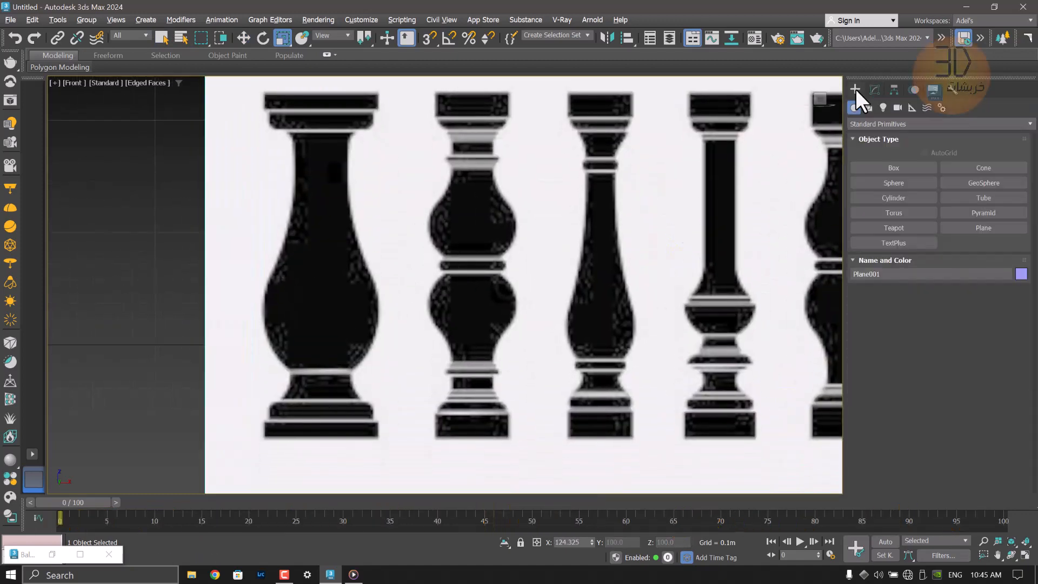
click(868, 107)
click(890, 184)
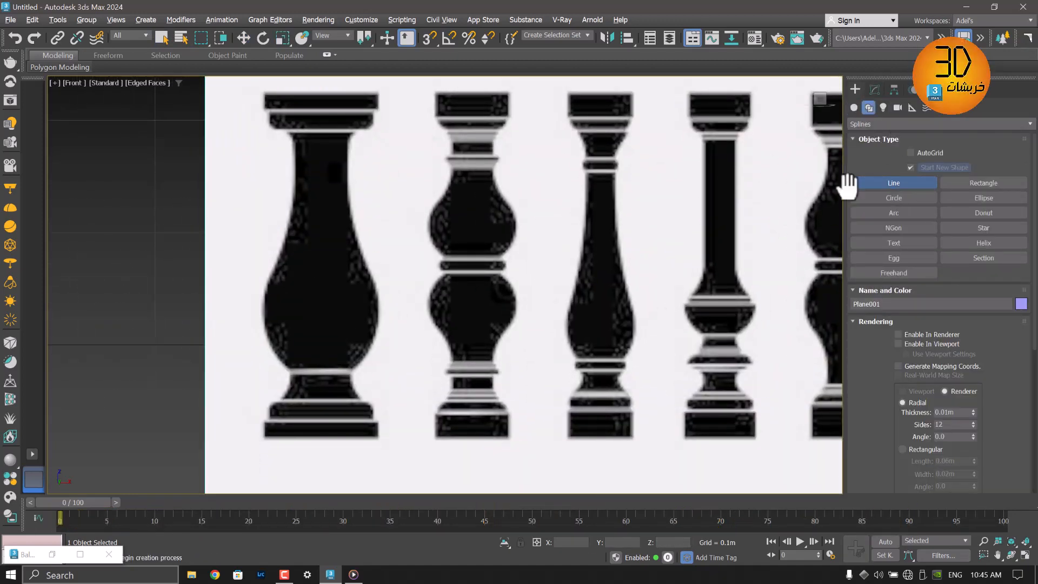
scroll(503, 115, up, 5)
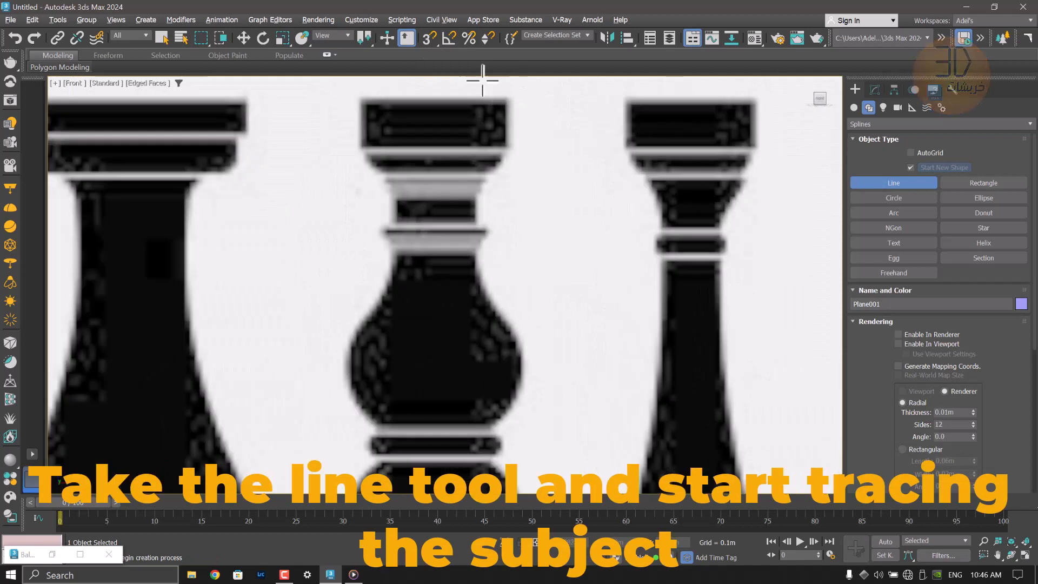
click(508, 99)
click(509, 149)
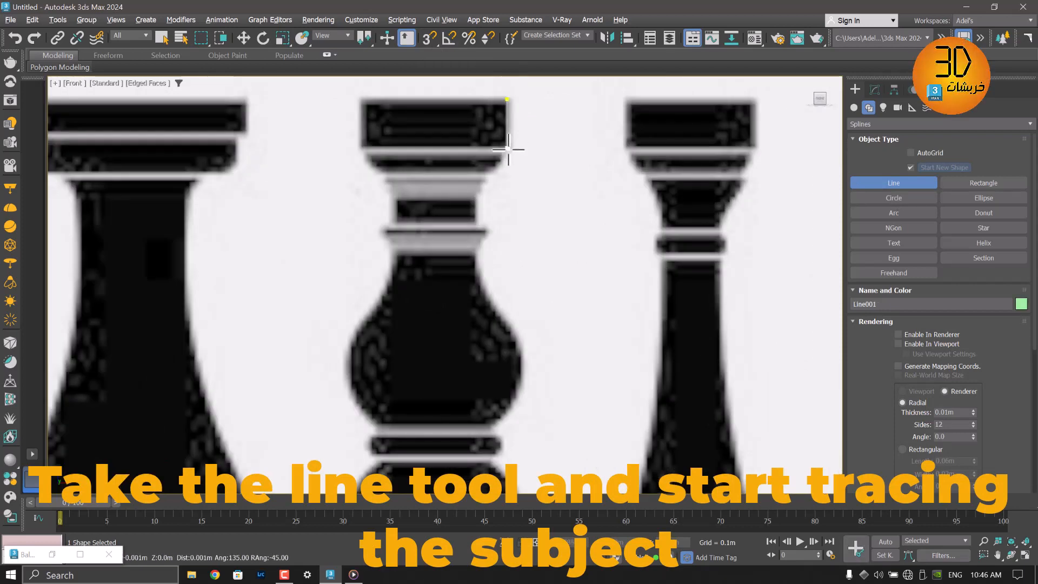
scroll(503, 154, up, 2)
scroll(502, 152, up, 2)
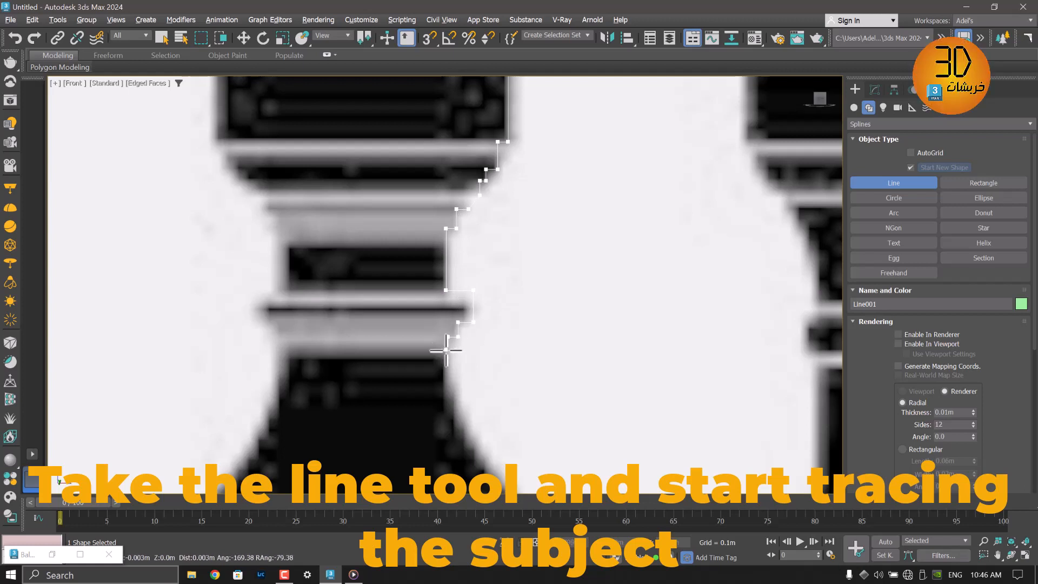
Continue the line down the right side of the upper bulge, the middle ring and the lower bulge.
scroll(473, 367, down, 5)
mouse_move(474, 366)
middle_down()
mouse_move(385, 201)
mouse_move(396, 193)
middle_up()
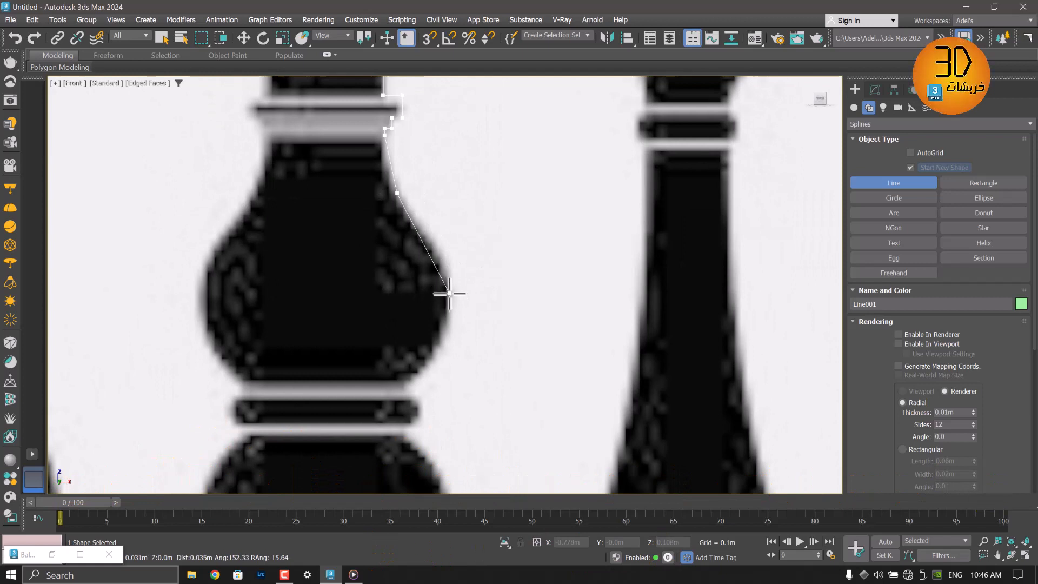
click(450, 294)
middle_drag(428, 359, 467, 270)
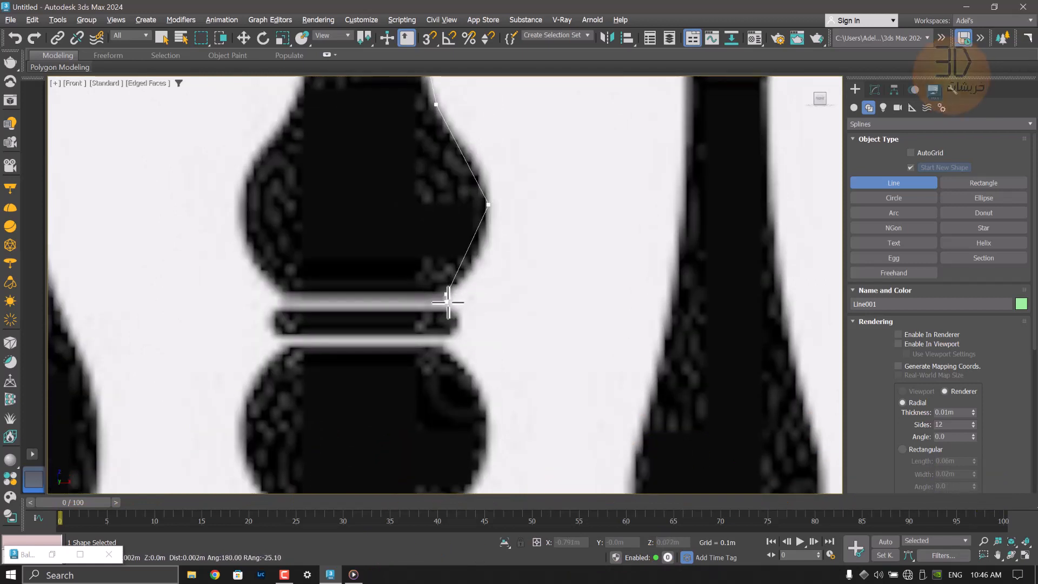
shift+click(450, 350)
middle_drag(455, 383, 494, 275)
click(450, 324)
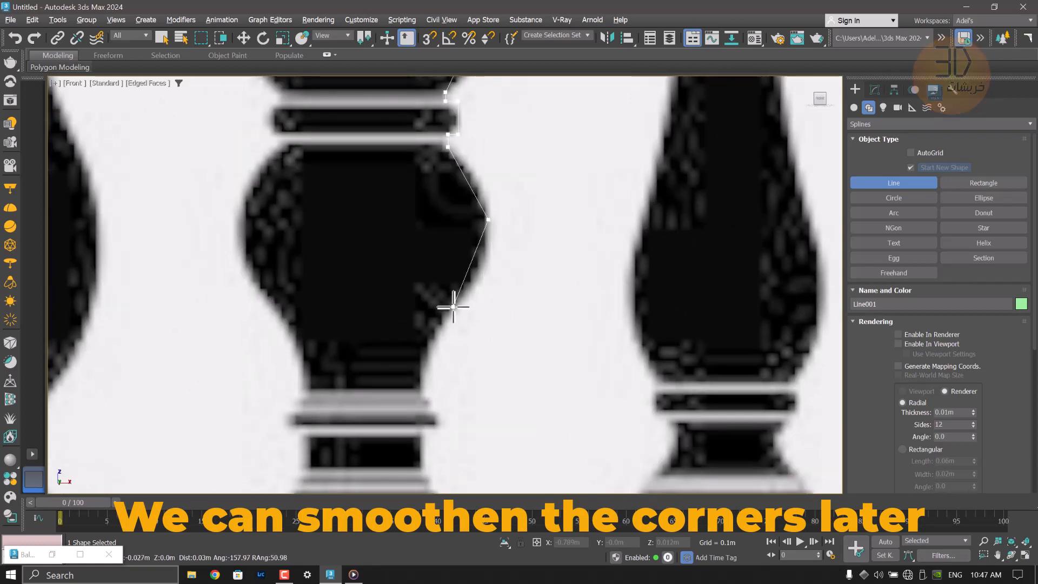
Trace the lower neck and the thin ring beneath the lower bulge.
scroll(449, 391, up, 3)
middle_drag(450, 390, 398, 308)
scroll(391, 312, up, 2)
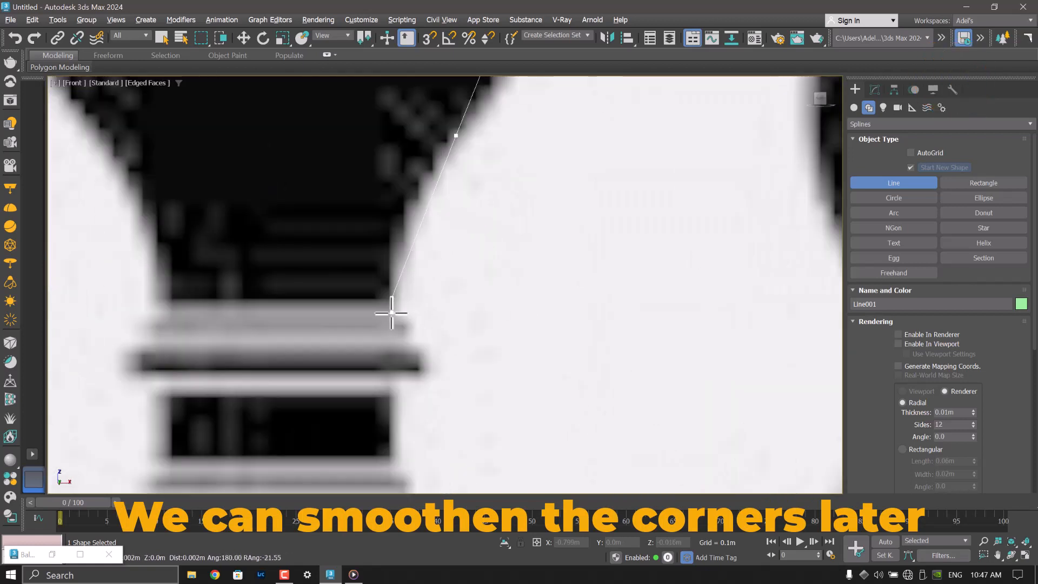
click(427, 377)
click(398, 377)
click(398, 393)
middle_drag(398, 393, 395, 232)
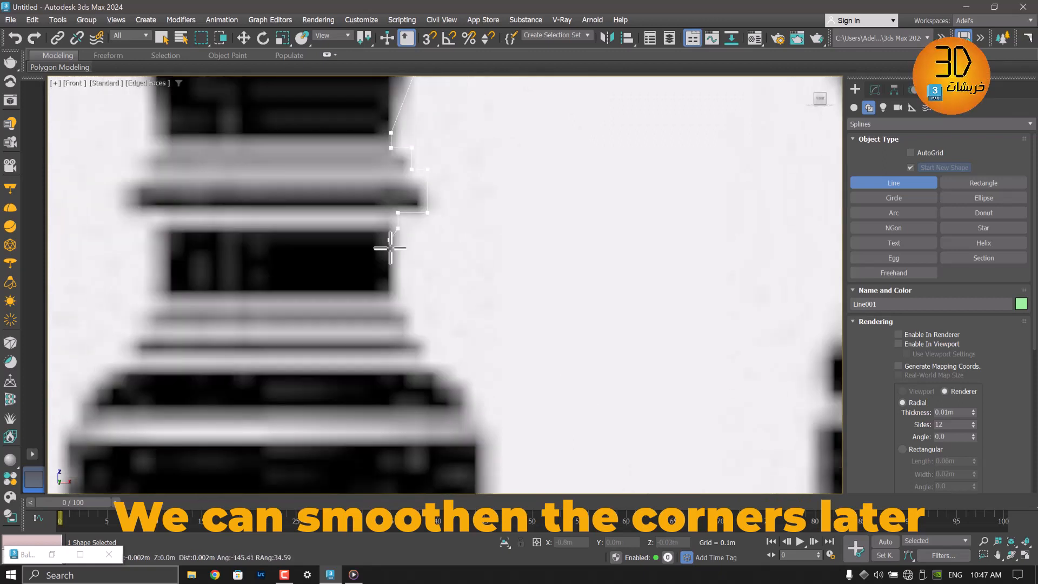
Trace the narrow block under the lower ring and the stepped mouldings that widen toward the base.
click(398, 292)
click(410, 292)
click(410, 319)
click(426, 319)
click(426, 346)
click(441, 347)
click(441, 369)
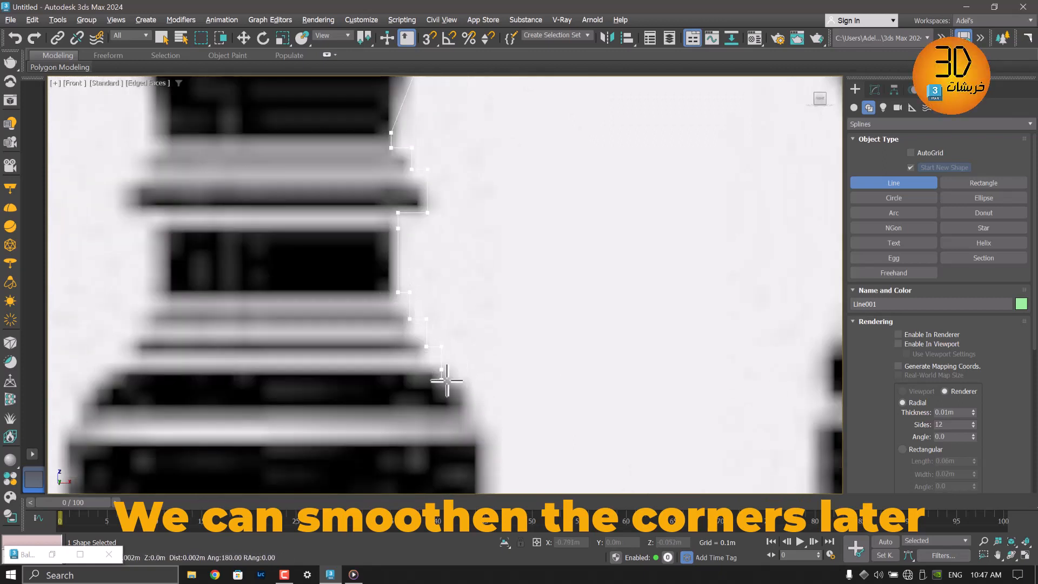
Trace the last base moulding and the bottom block, ending the line along the baluster's bottom edge near its centre.
click(441, 381)
click(468, 380)
click(468, 404)
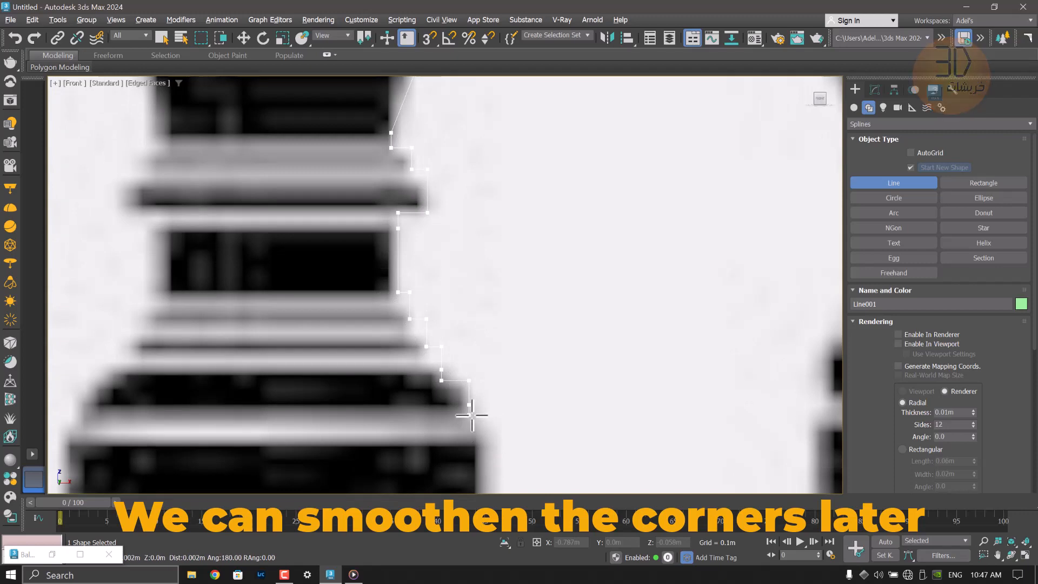
click(469, 420)
click(481, 419)
middle_drag(481, 420, 522, 230)
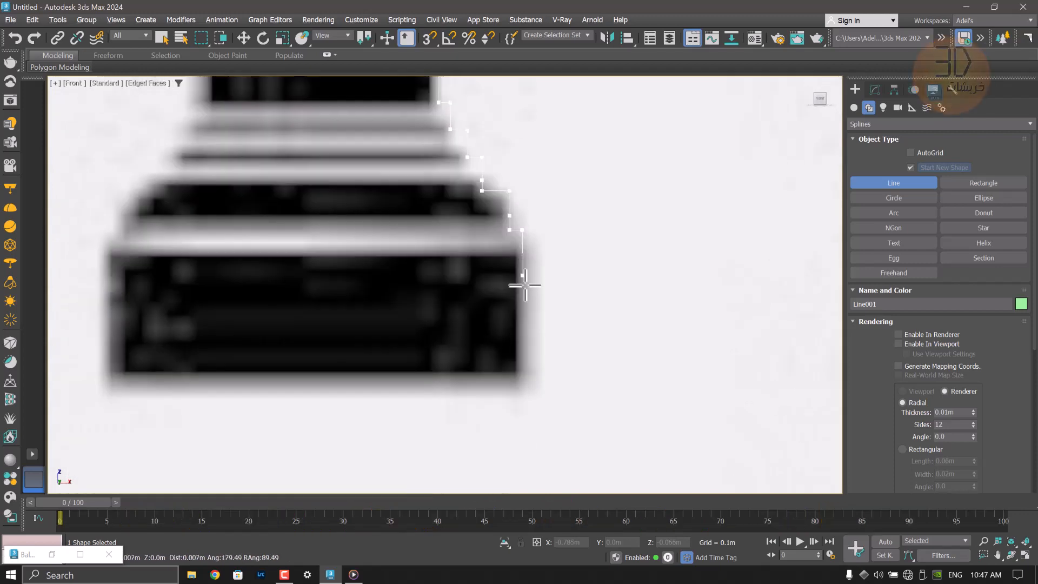
click(523, 375)
click(301, 372)
Examine the traced profile against the reference baluster along its whole height.
scroll(381, 372, down, 4)
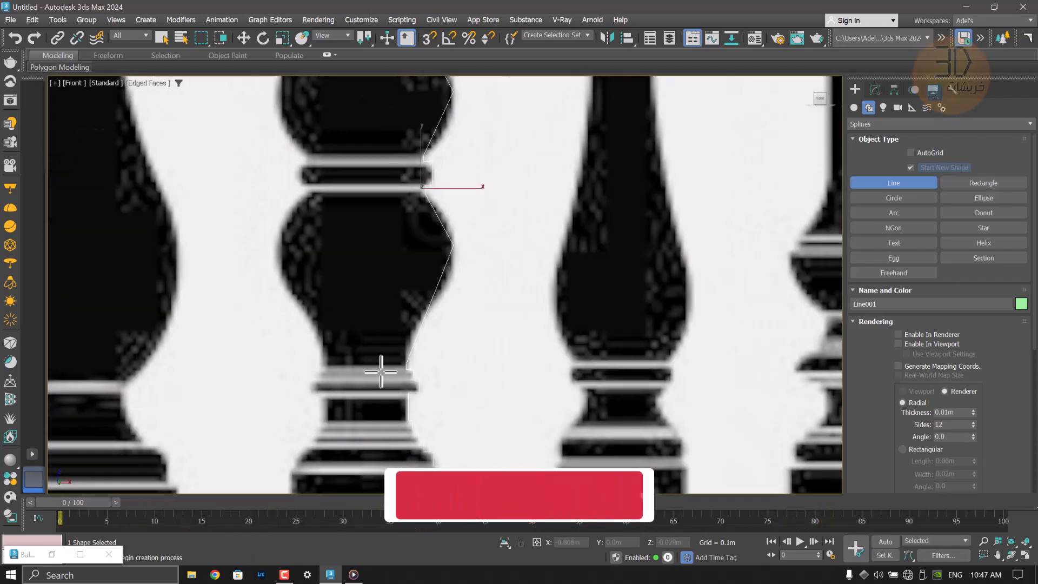
middle_drag(381, 162, 383, 472)
scroll(438, 158, up, 5)
scroll(443, 139, down, 8)
middle_drag(449, 194, 411, 83)
middle_drag(378, 319, 392, 218)
scroll(392, 218, up, 3)
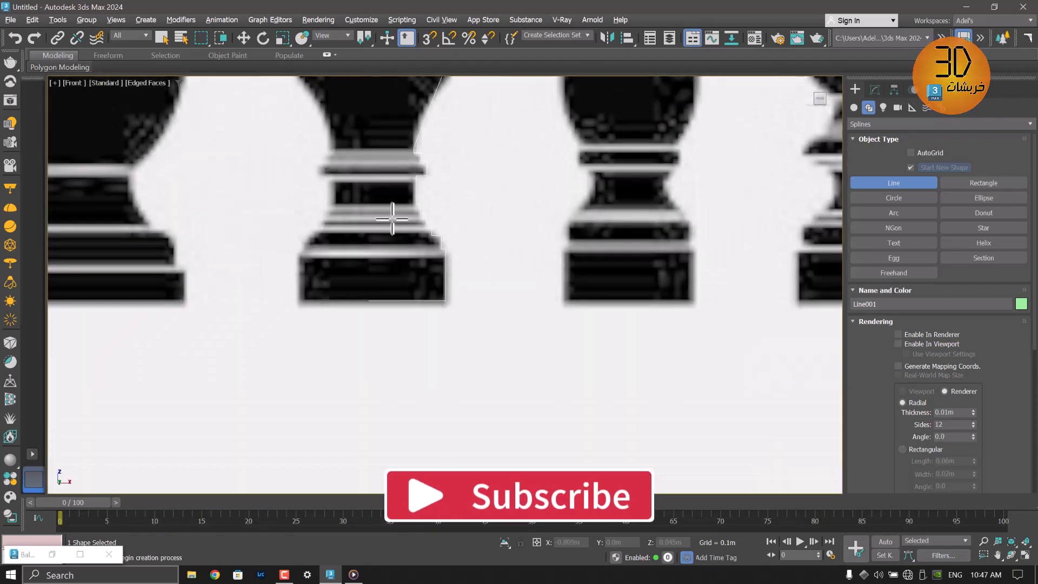
middle_drag(418, 148, 424, 206)
scroll(406, 236, down, 2)
Leave the Line tool, switch to Move and open the traced line's modifier settings.
right_click(410, 315)
middle_drag(425, 167, 429, 209)
click(422, 226)
click(432, 210)
click(872, 89)
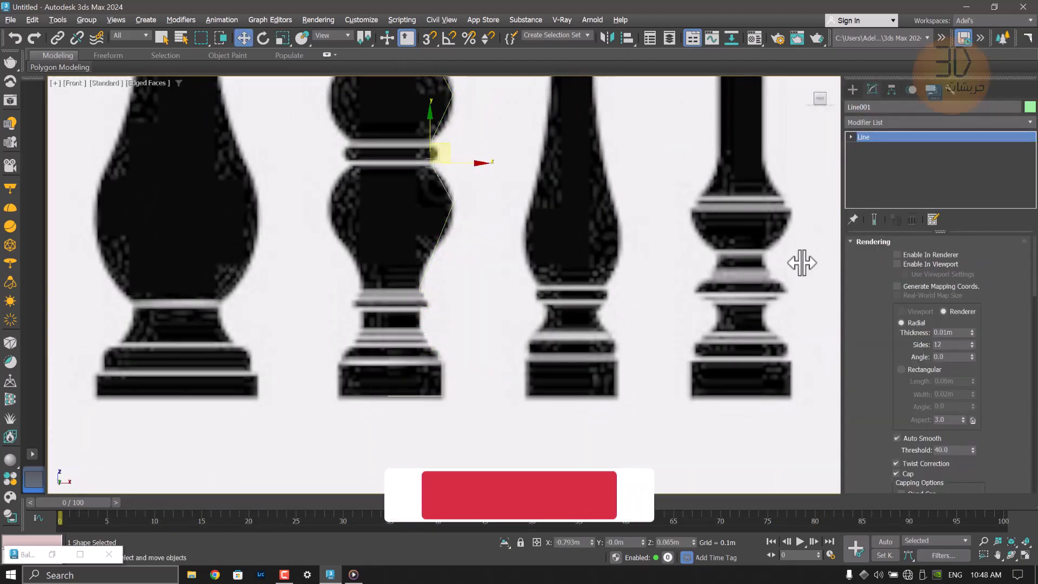
Widen the command panel to two columns and enter the line's Vertex sub-object level.
drag(802, 263, 752, 263)
right_click(776, 136)
click(828, 209)
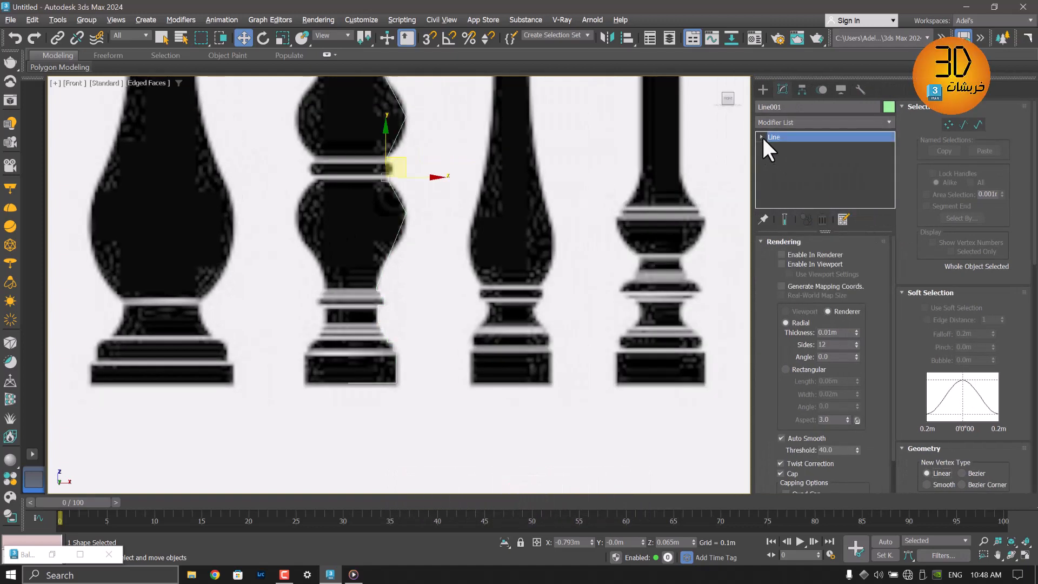
click(781, 147)
scroll(907, 313, down, 10)
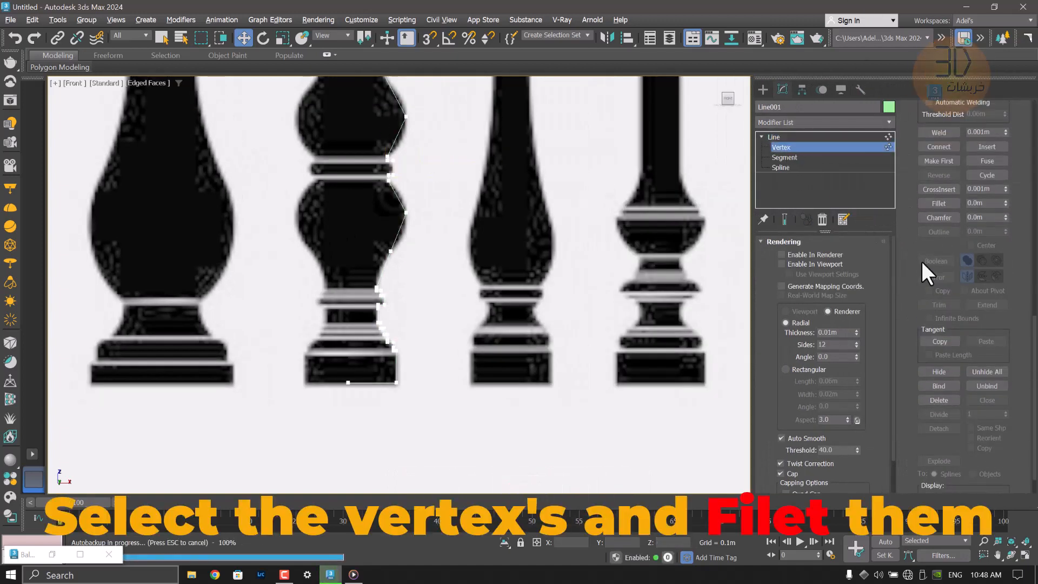
Fillet the line's corners at the underside of the cap and along the first steps below it.
click(935, 203)
middle_drag(406, 87, 429, 171)
scroll(425, 130, up, 6)
drag(437, 199, 430, 193)
click(410, 200)
middle_drag(413, 273, 437, 229)
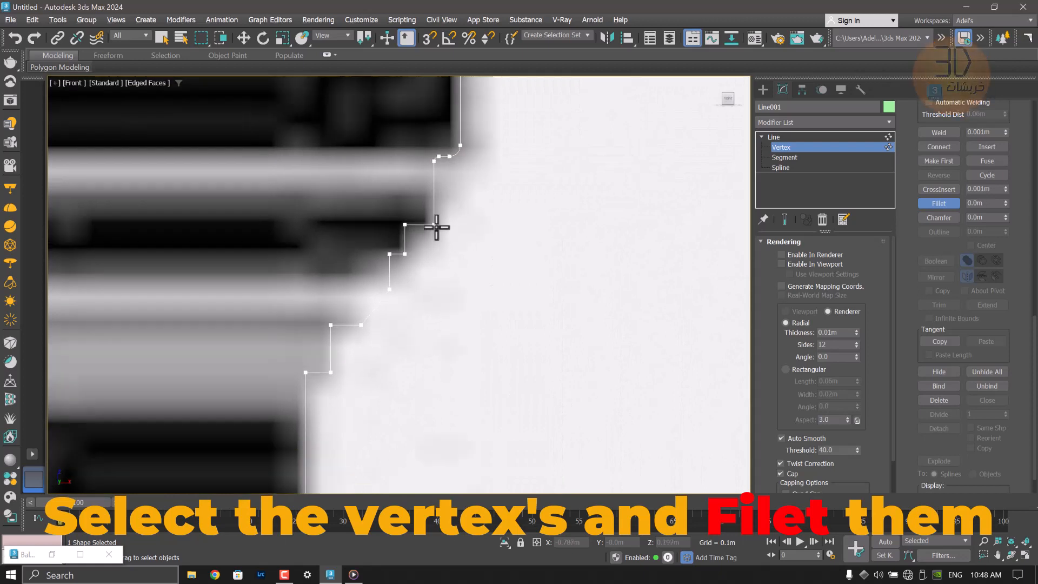
drag(436, 228, 445, 217)
drag(405, 224, 413, 217)
drag(405, 254, 412, 247)
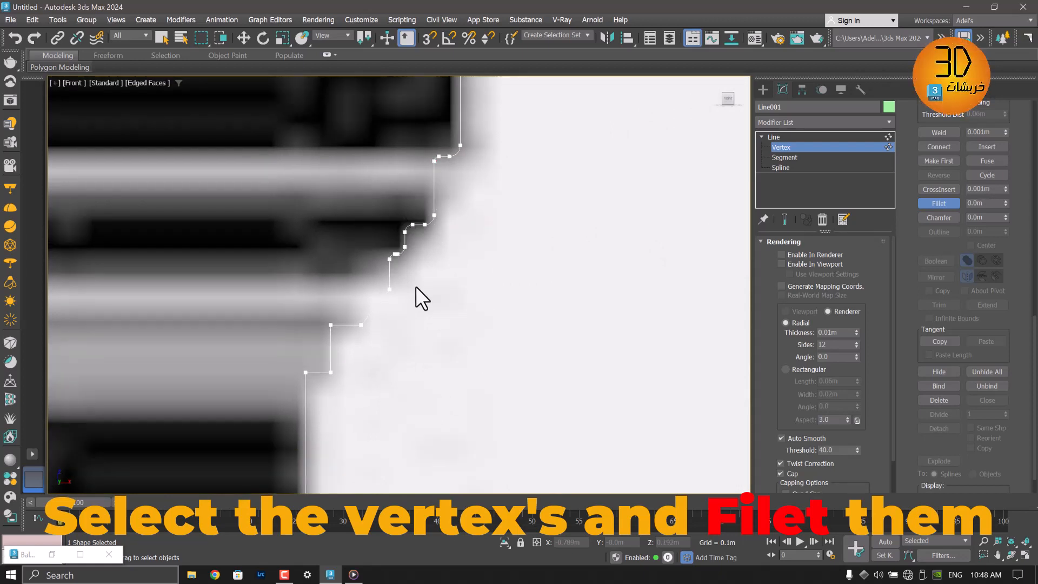
Fillet the remaining corners of the stepped mouldings down to the start of the upper neck.
middle_drag(417, 288, 445, 209)
drag(418, 211, 436, 203)
mouse_move(390, 246)
mouse_down()
mouse_move(403, 241)
mouse_move(381, 236)
mouse_up()
middle_drag(359, 293, 378, 261)
drag(378, 261, 391, 248)
middle_drag(353, 261, 464, 209)
drag(463, 198, 463, 199)
Fillet the corners of the upper neck ring and the small steps beneath it.
middle_drag(491, 318, 492, 233)
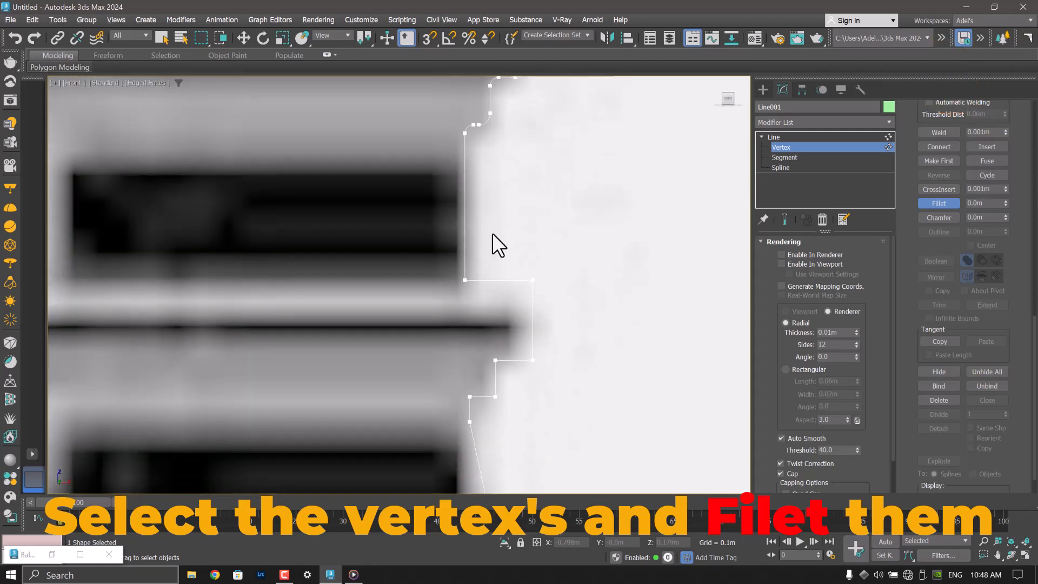
drag(466, 277, 490, 260)
middle_drag(535, 281, 511, 240)
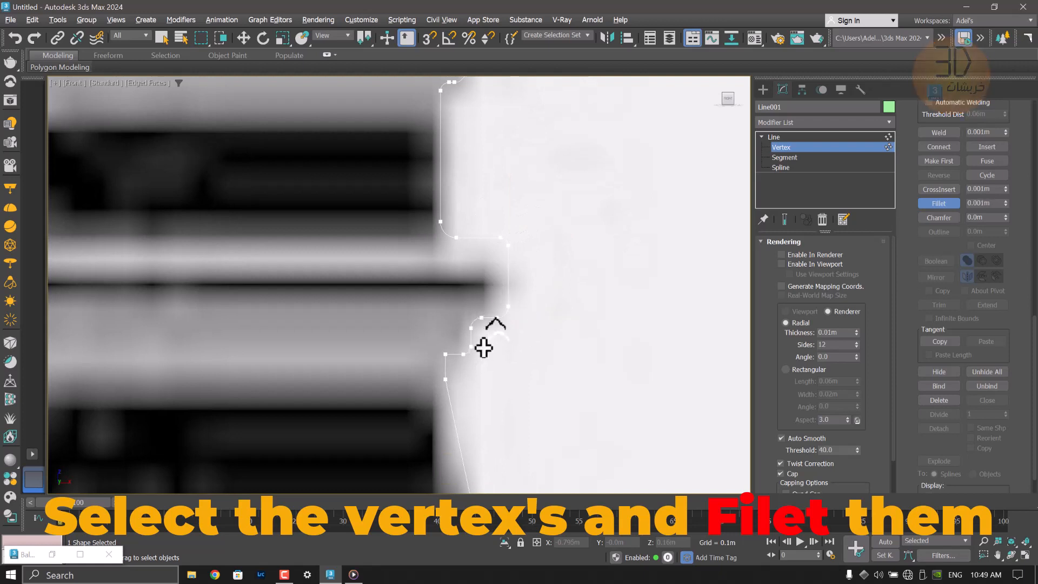
middle_drag(460, 352, 412, 203)
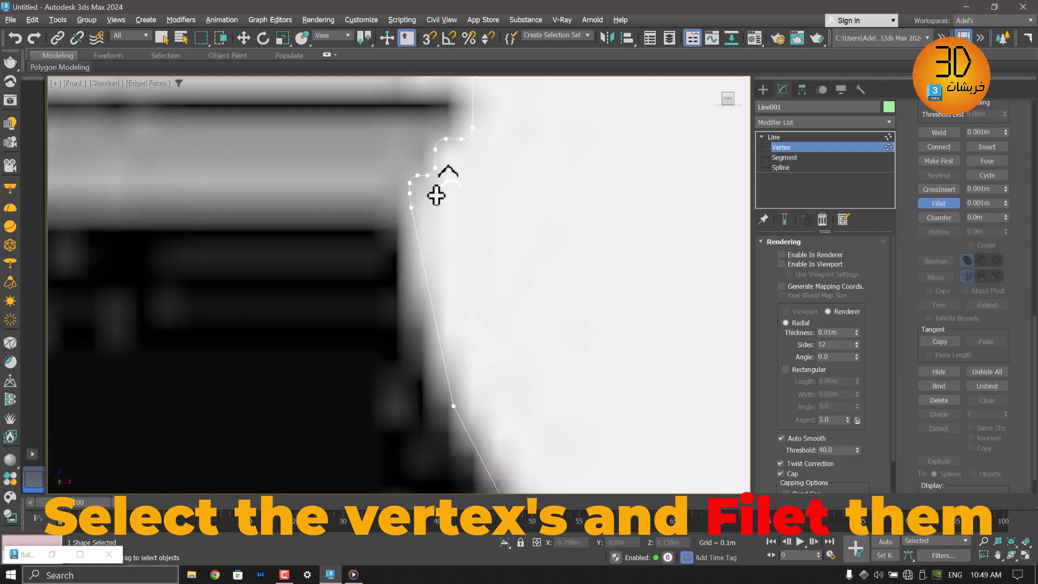
drag(436, 196, 436, 183)
Fillet the corners of the middle ring between the two bulges.
middle_drag(501, 448, 464, 269)
middle_drag(521, 422, 451, 209)
middle_drag(476, 460, 504, 245)
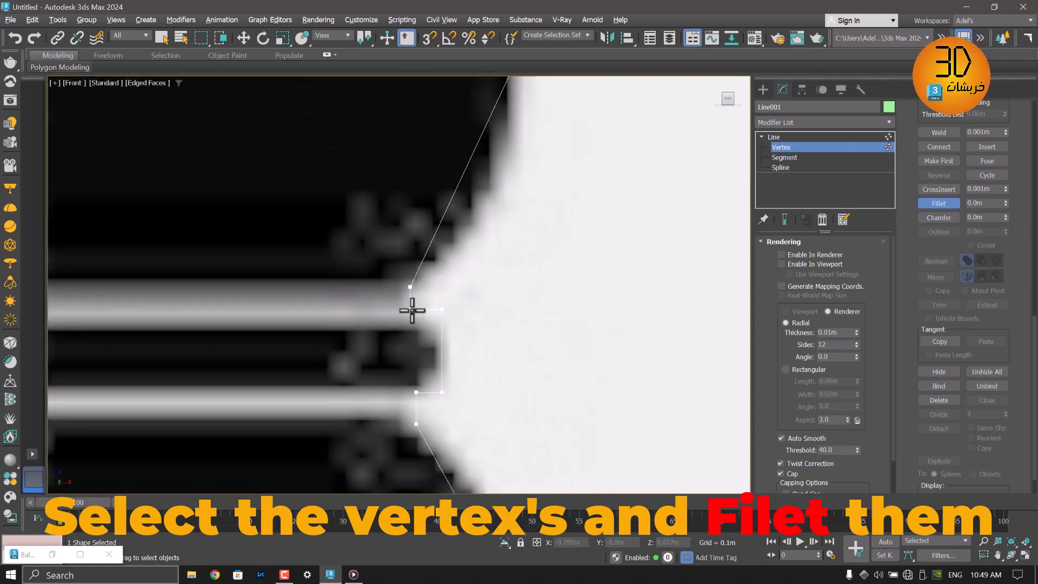
middle_drag(442, 313, 425, 263)
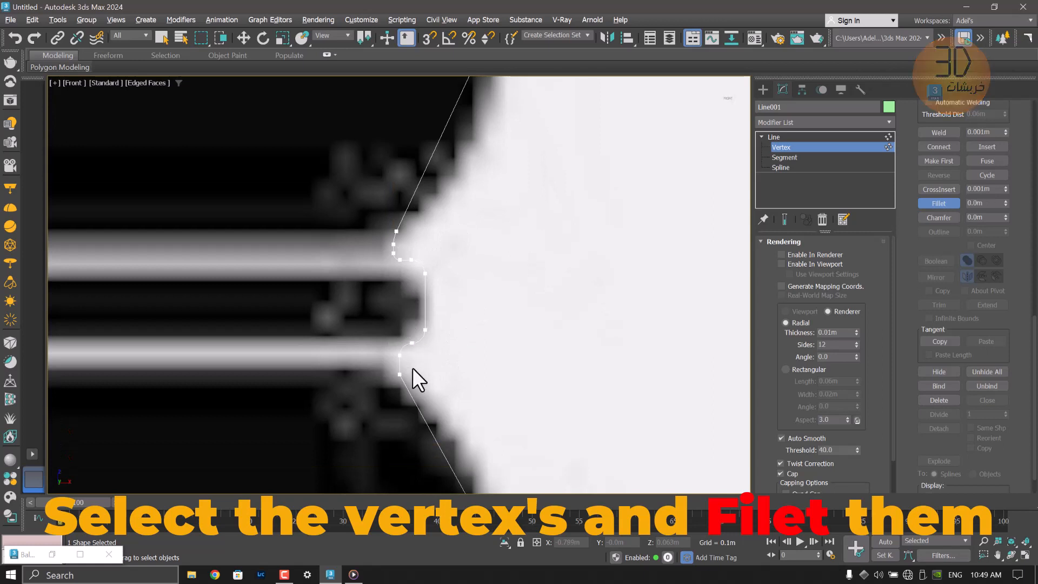
Fillet the line's corners on the ring beneath the lower bulge and around the lower neck.
middle_drag(413, 368, 429, 317)
scroll(425, 321, down, 5)
scroll(432, 346, up, 6)
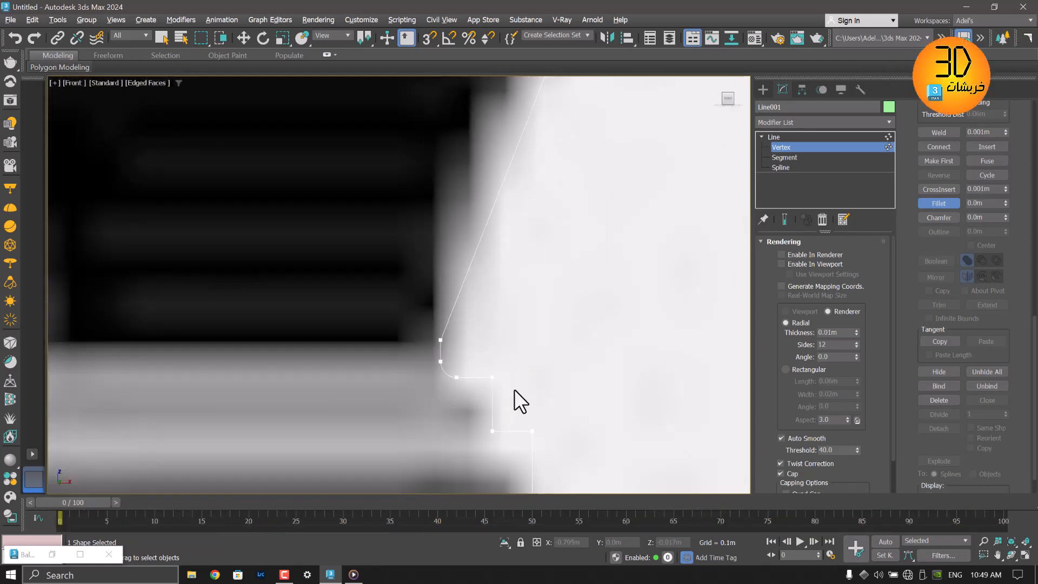
middle_drag(509, 364, 499, 318)
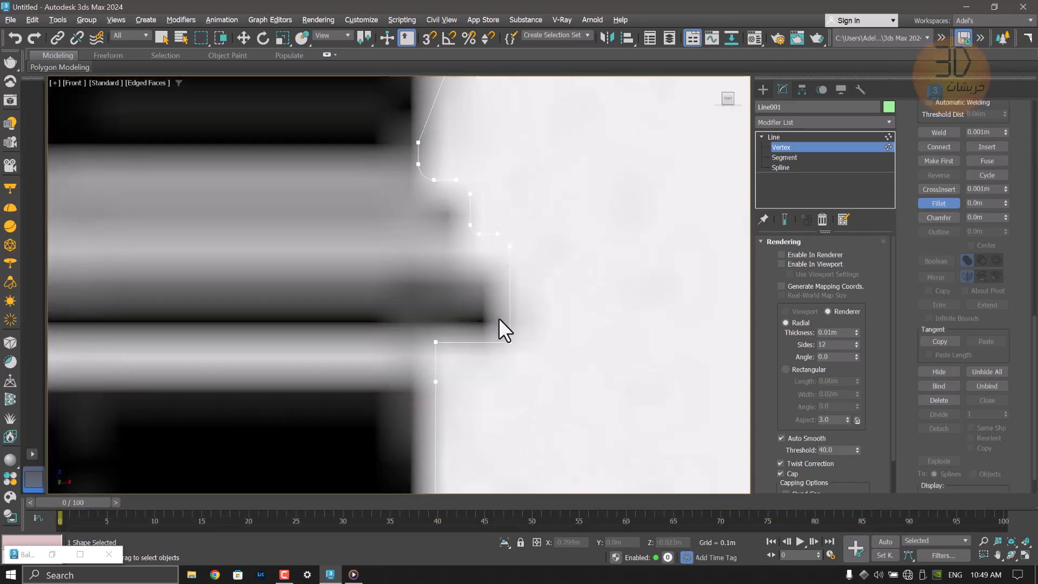
scroll(433, 366, down, 2)
middle_drag(444, 478, 425, 338)
drag(438, 374, 456, 345)
Fillet the corners of the stepped mouldings between the lower neck and the base block.
middle_drag(440, 424, 431, 388)
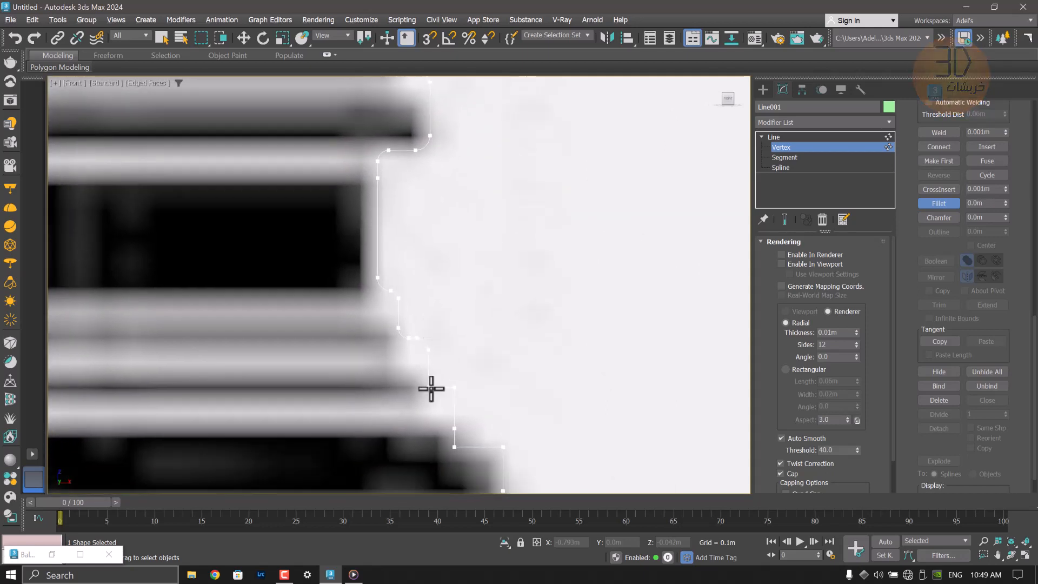
middle_drag(458, 448, 422, 380)
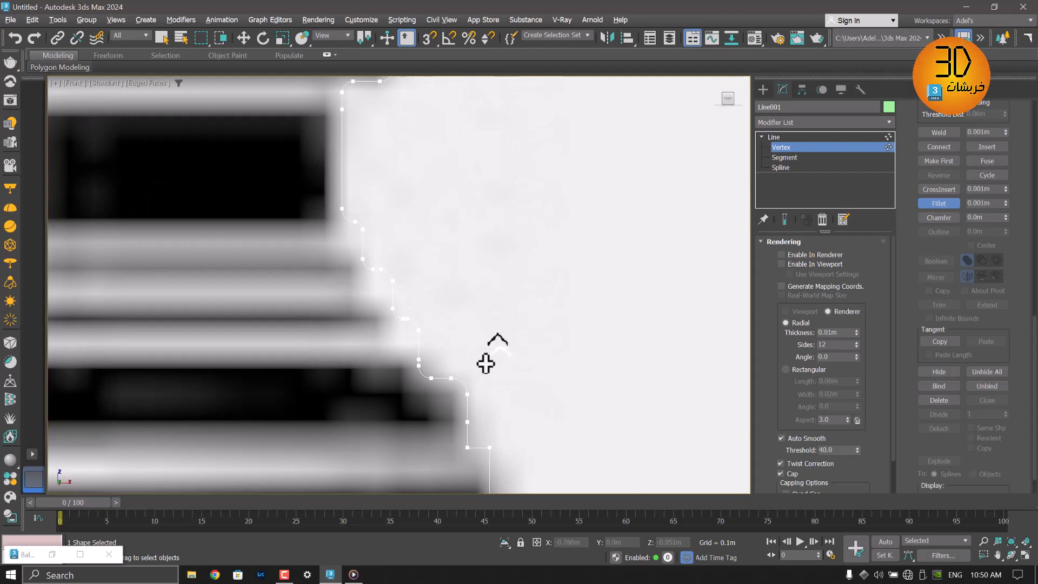
middle_drag(486, 363, 496, 311)
scroll(491, 128, up, 2)
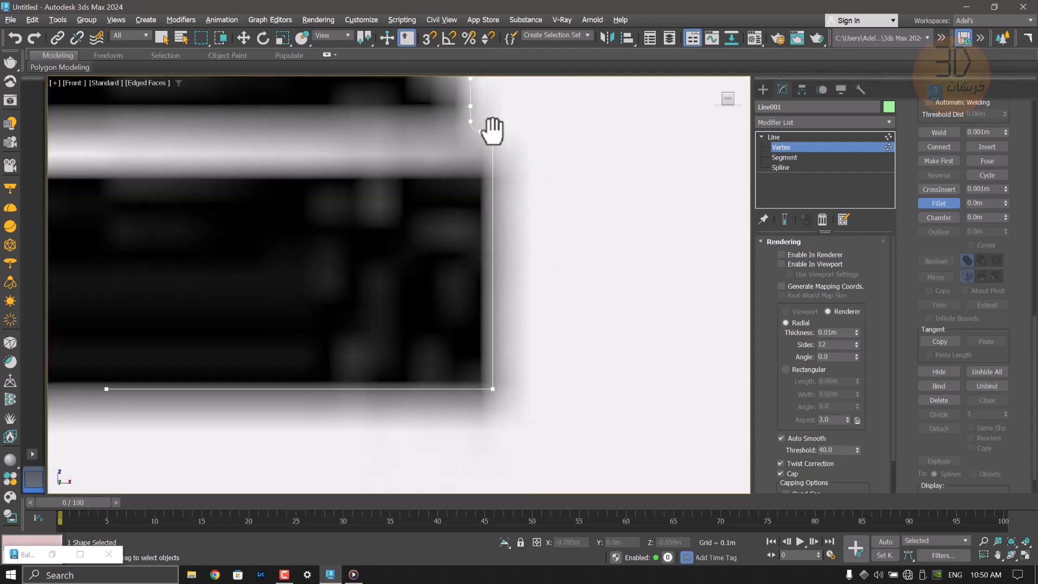
Convert the vertex at the upper bulge's widest point to Bezier and adjust its handles to follow the reference outline.
scroll(429, 295, down, 8)
scroll(463, 371, up, 3)
scroll(464, 371, down, 1)
middle_drag(522, 175, 439, 210)
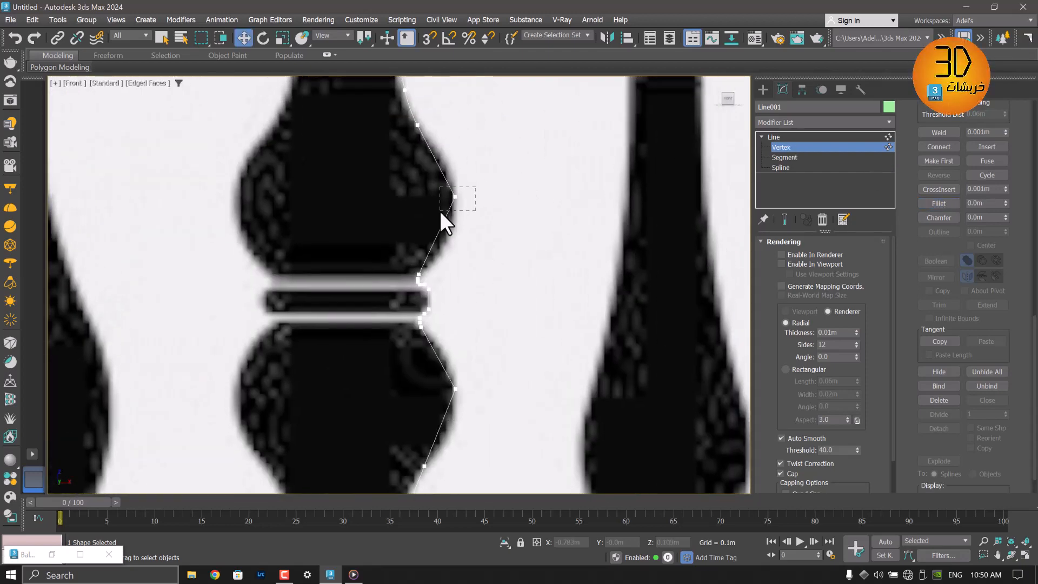
click(455, 198)
right_click(452, 201)
click(459, 206)
right_click(446, 202)
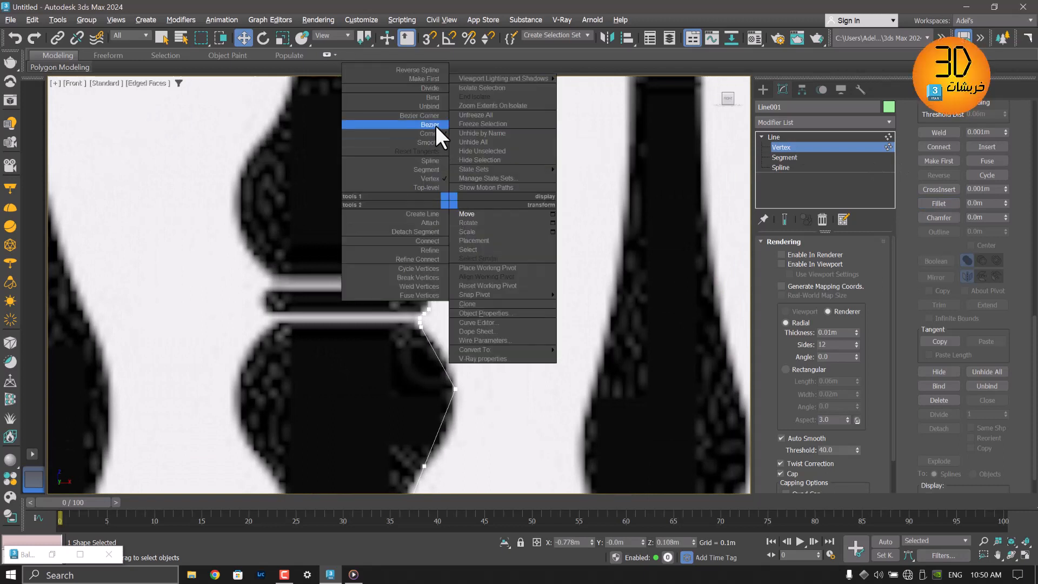
click(436, 125)
scroll(458, 241, up, 2)
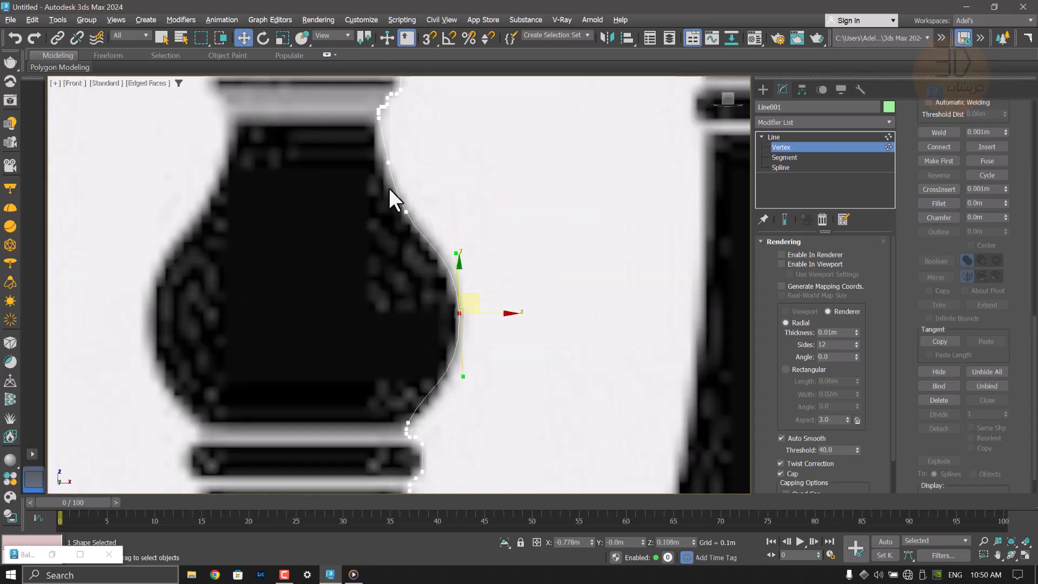
Convert the vertex near the top of the upper bulge's shoulder to Bezier and shape its tangents to the reference curve.
middle_drag(466, 302, 395, 197)
right_click(394, 196)
click(379, 135)
scroll(395, 212, up, 3)
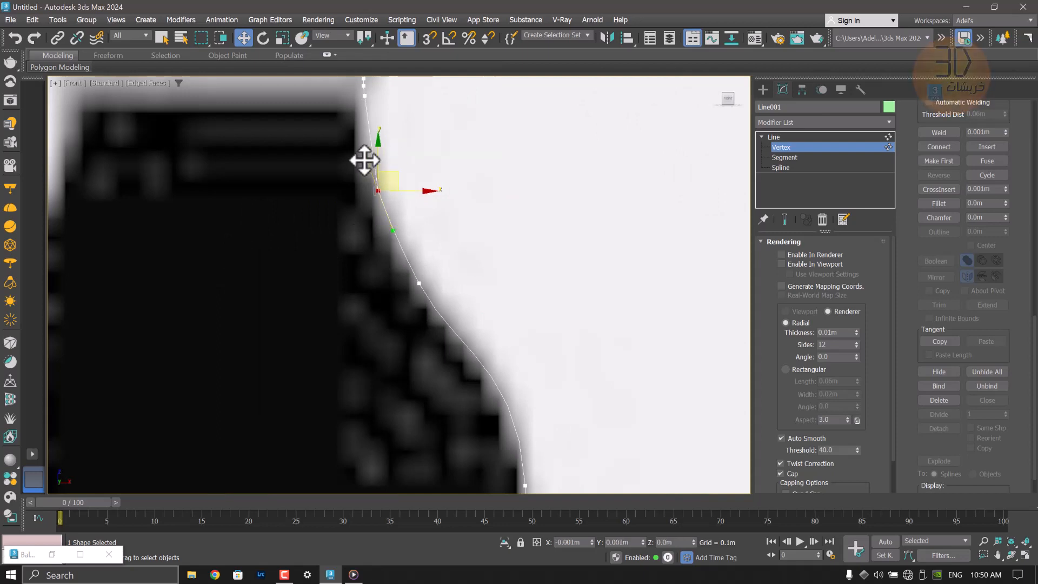
scroll(417, 163, down, 2)
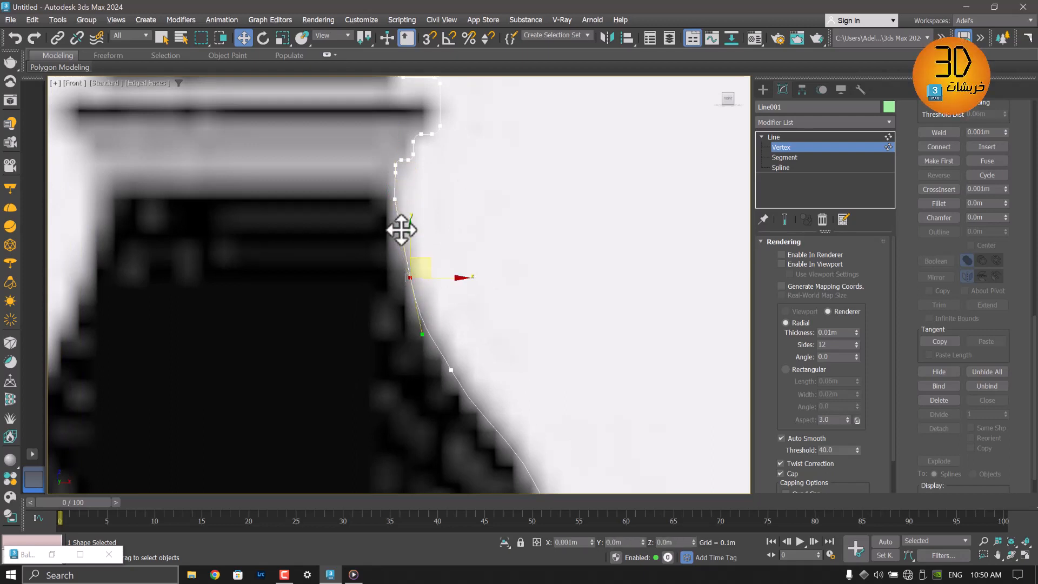
right_click(393, 211)
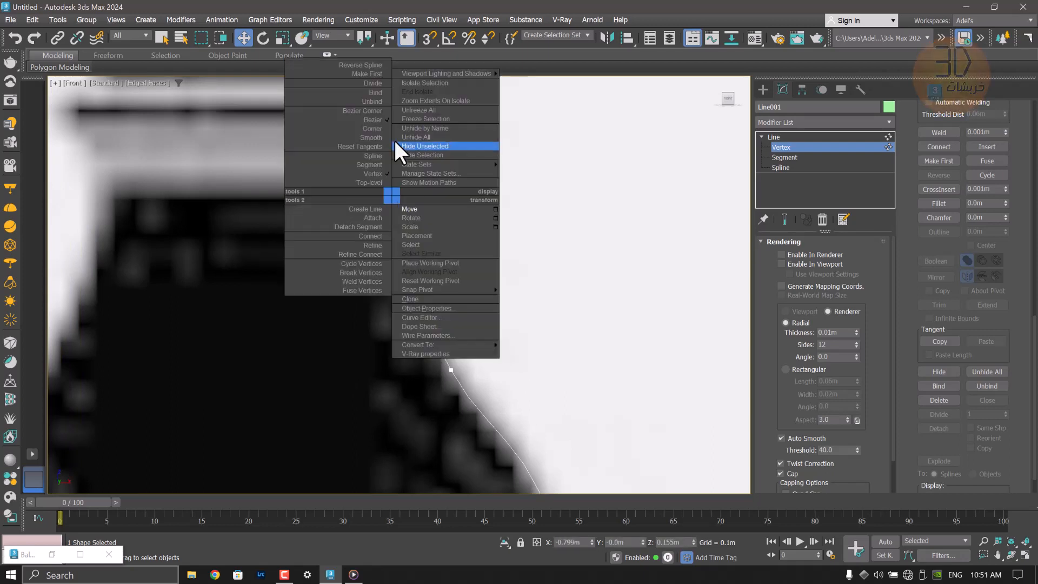
click(402, 145)
scroll(394, 348, down, 3)
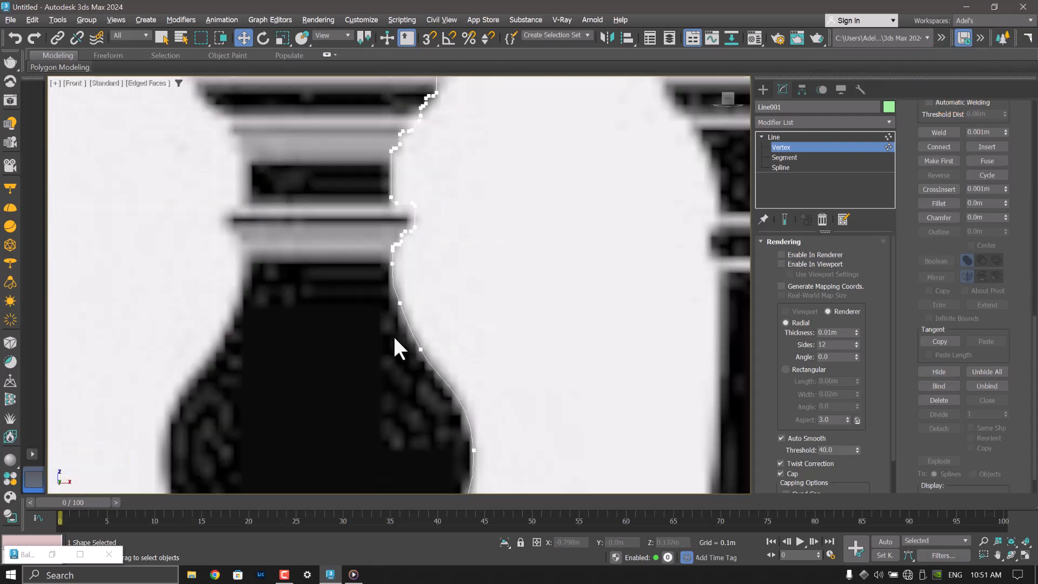
Convert the vertex at the lower bulge's widest point to Bezier and adjust its handles to follow the reference outline.
scroll(341, 301, up, 5)
click(285, 576)
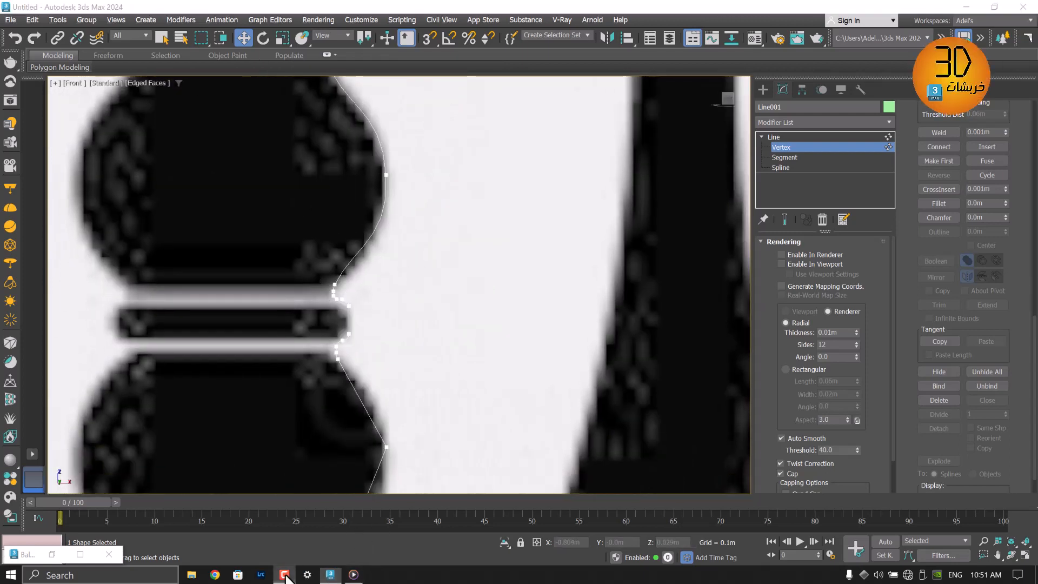
scroll(287, 254, down, 2)
scroll(363, 241, up, 4)
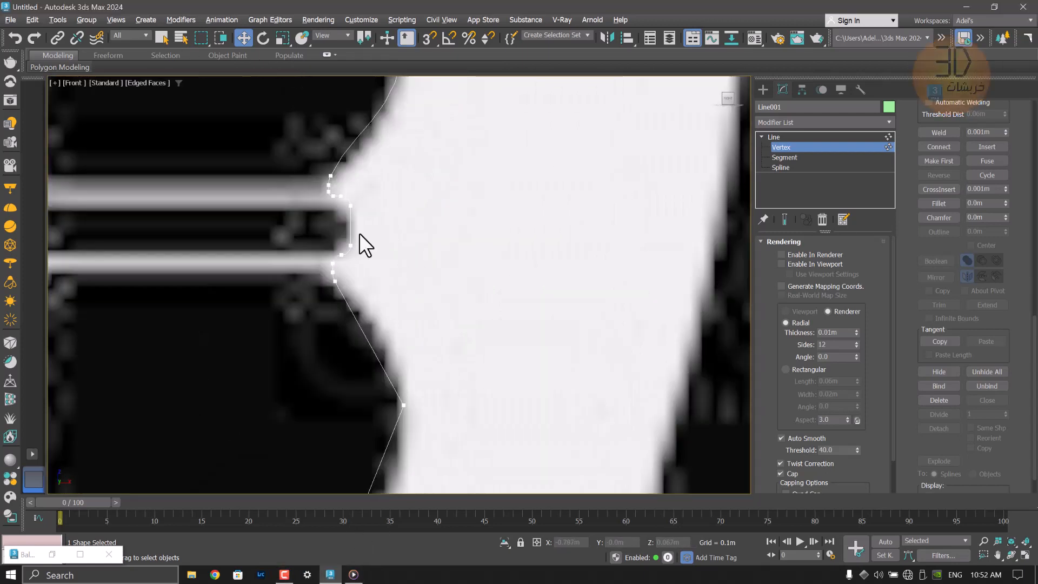
scroll(351, 227, up, 2)
middle_drag(359, 255, 388, 251)
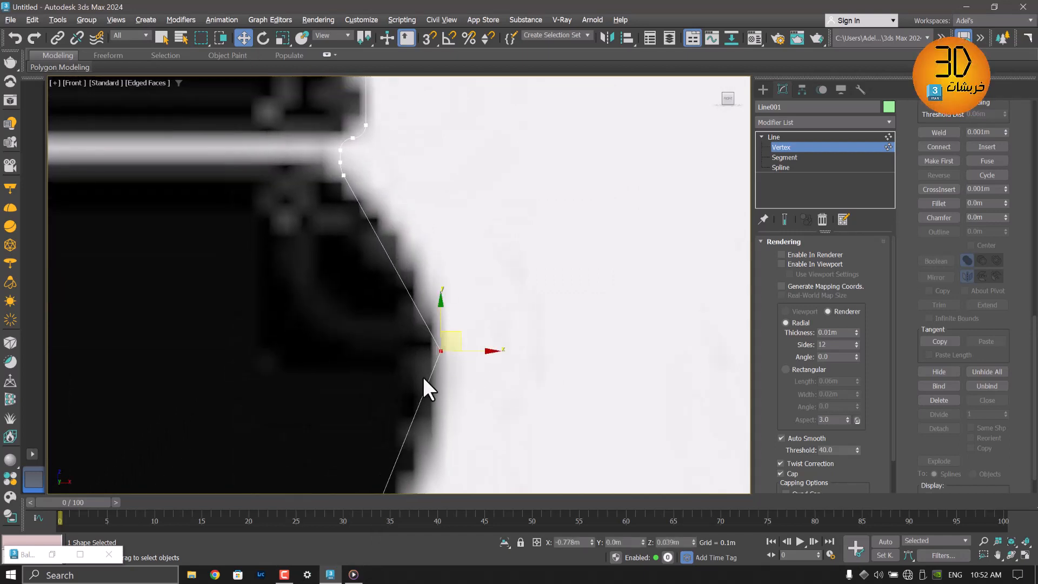
click(431, 270)
right_click(441, 340)
click(432, 271)
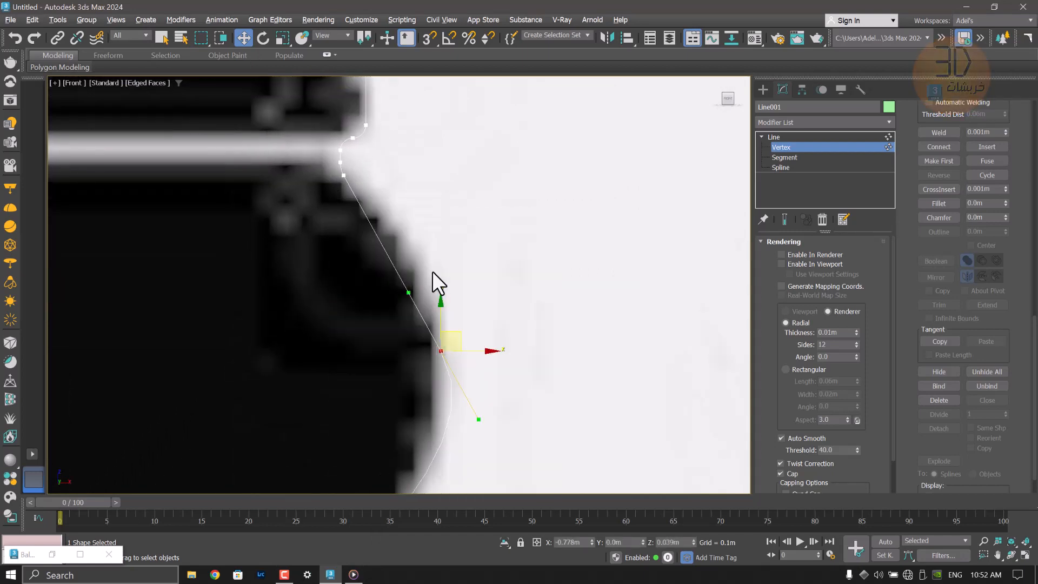
middle_drag(481, 428, 449, 315)
drag(447, 307, 402, 380)
middle_drag(362, 252, 387, 239)
scroll(384, 255, down, 2)
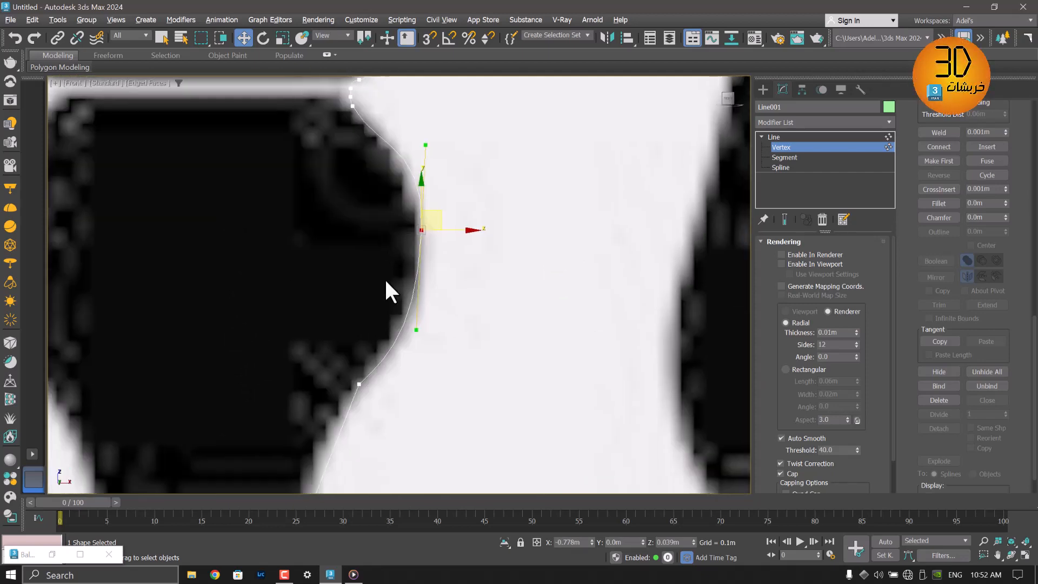
Convert the vertex on the lower bulge's underside to Bezier so the curve flows smoothly into the ring below.
middle_drag(384, 277, 419, 182)
click(392, 290)
right_click(393, 292)
click(424, 317)
right_click(401, 278)
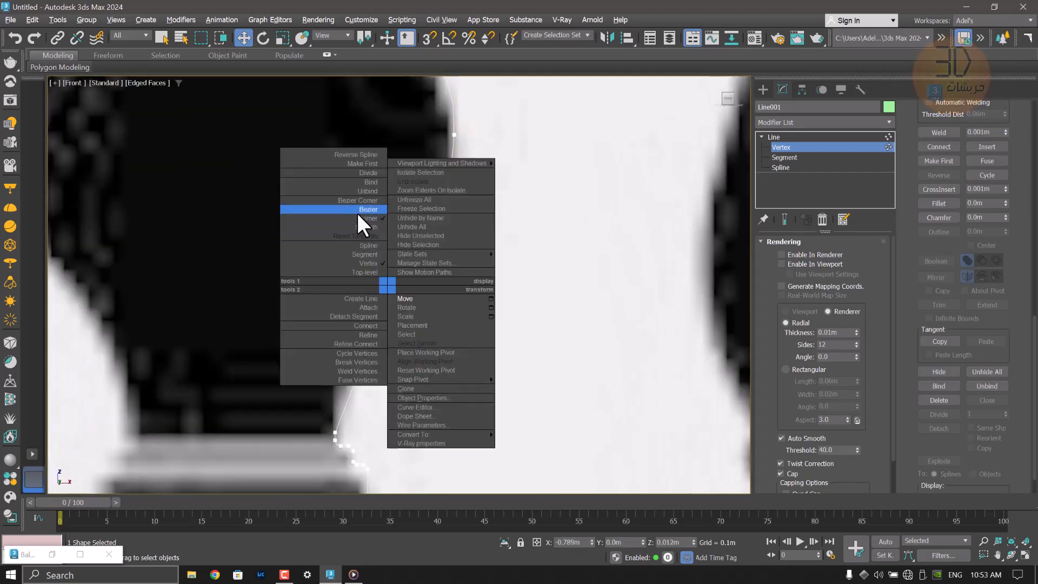
click(359, 214)
middle_drag(403, 313, 384, 236)
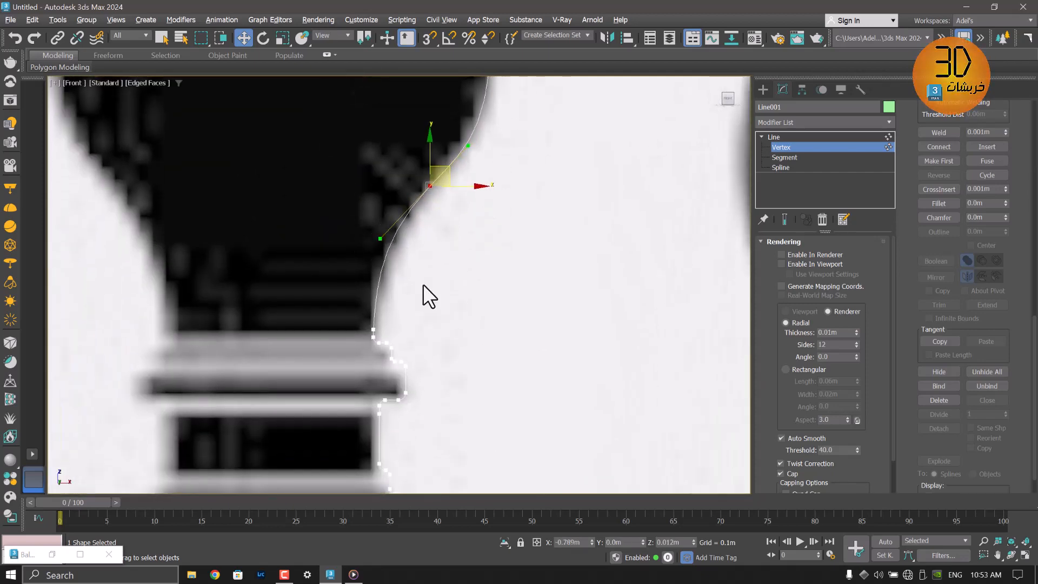
Leave vertex editing and delete the reference image plane behind the profile.
scroll(411, 303, down, 8)
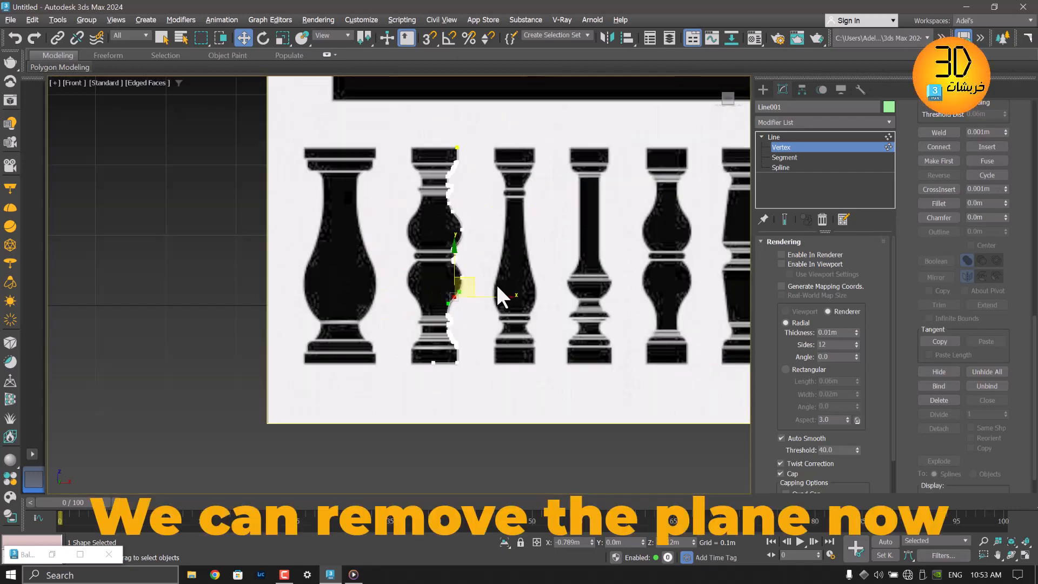
scroll(498, 288, down, 6)
click(785, 137)
click(528, 211)
key(Delete)
Apply a Lathe modifier to the profile line and align its axis to Min.
scroll(373, 306, up, 6)
middle_drag(372, 306, 462, 271)
click(423, 222)
click(793, 122)
text(lath)
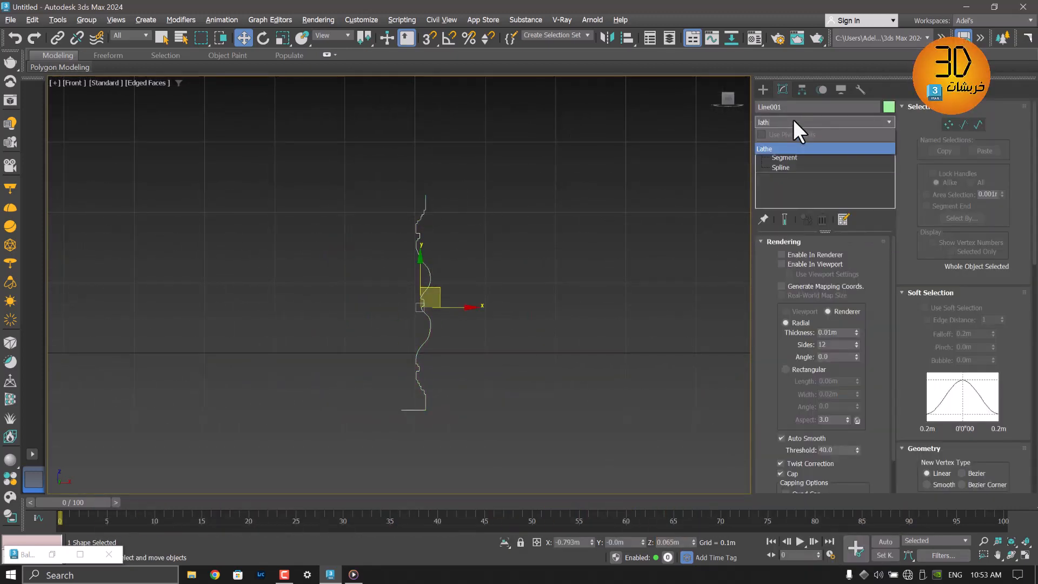
key(Return)
scroll(795, 382, down, 3)
click(795, 377)
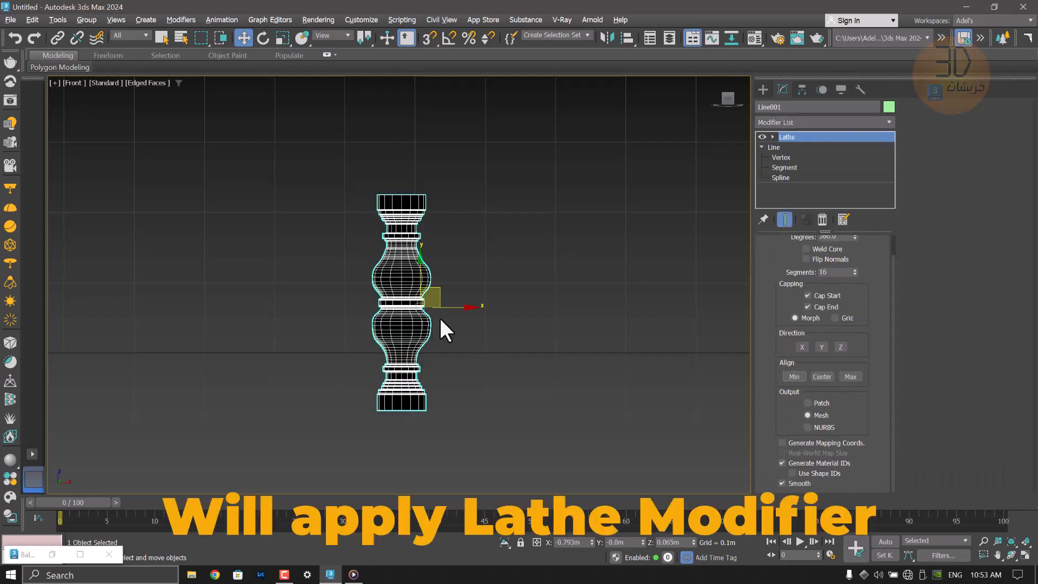
Move the Lathe axis about 0.004 m along X to slim the baluster, and hide the edged faces in an orbited view.
click(774, 137)
click(790, 147)
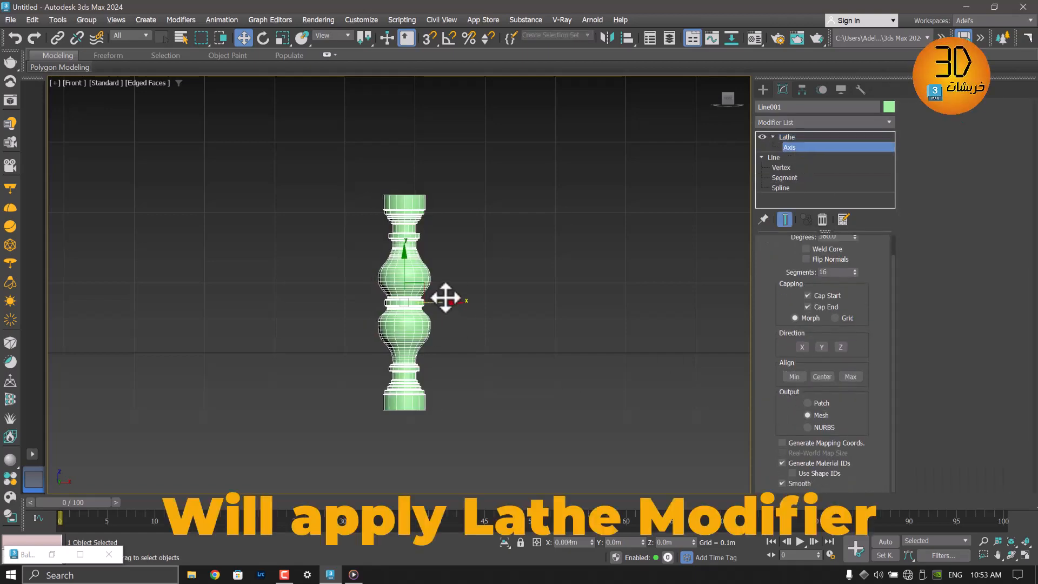
mouse_move(443, 332)
alt+middle_down()
mouse_move(514, 351)
mouse_move(416, 320)
mouse_move(453, 342)
alt+middle_up()
scroll(450, 314, up, 4)
key(F4)
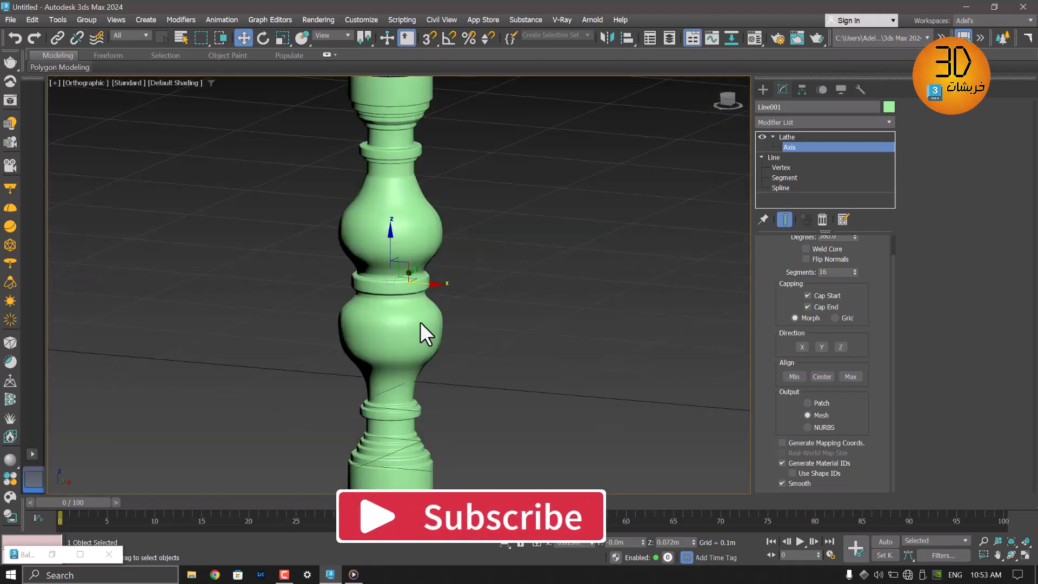
scroll(420, 322, up, 3)
scroll(443, 317, down, 3)
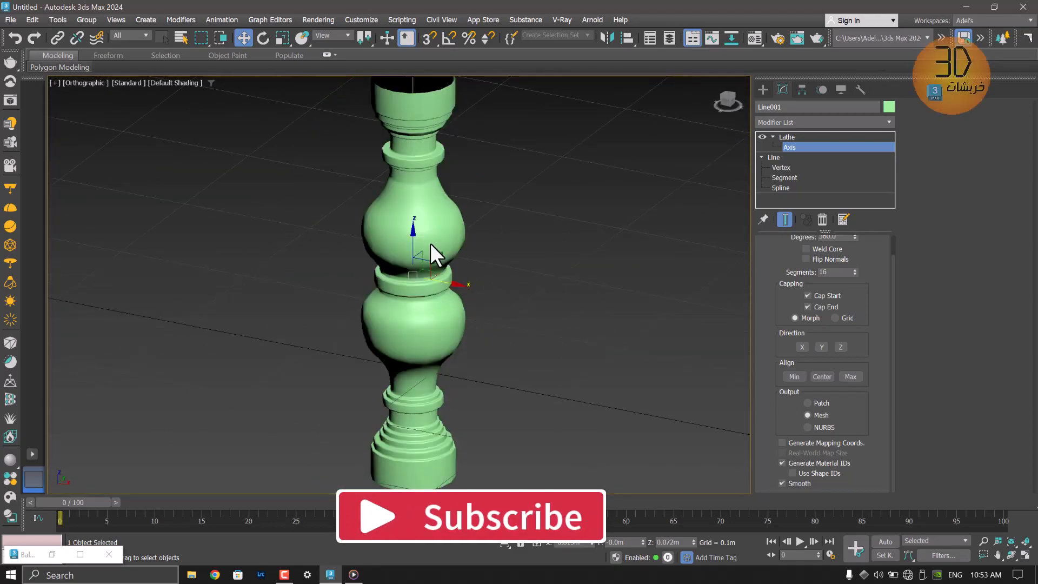
middle_drag(435, 251, 435, 234)
Set the Lathe segments to 22, then raise them to 27 for a smoother baluster.
drag(837, 272, 768, 269)
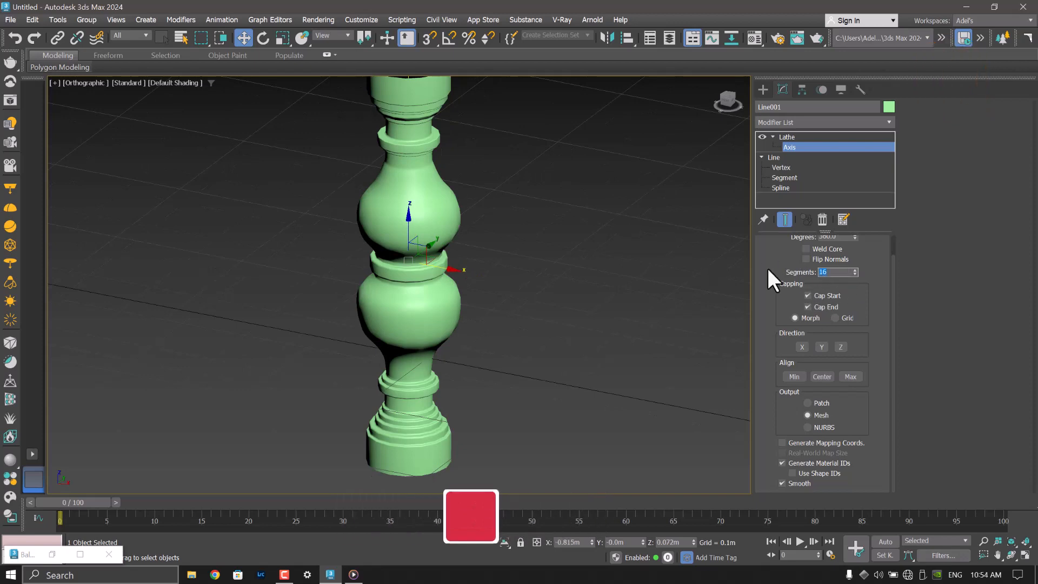
text(22)
key(Return)
key(F3)
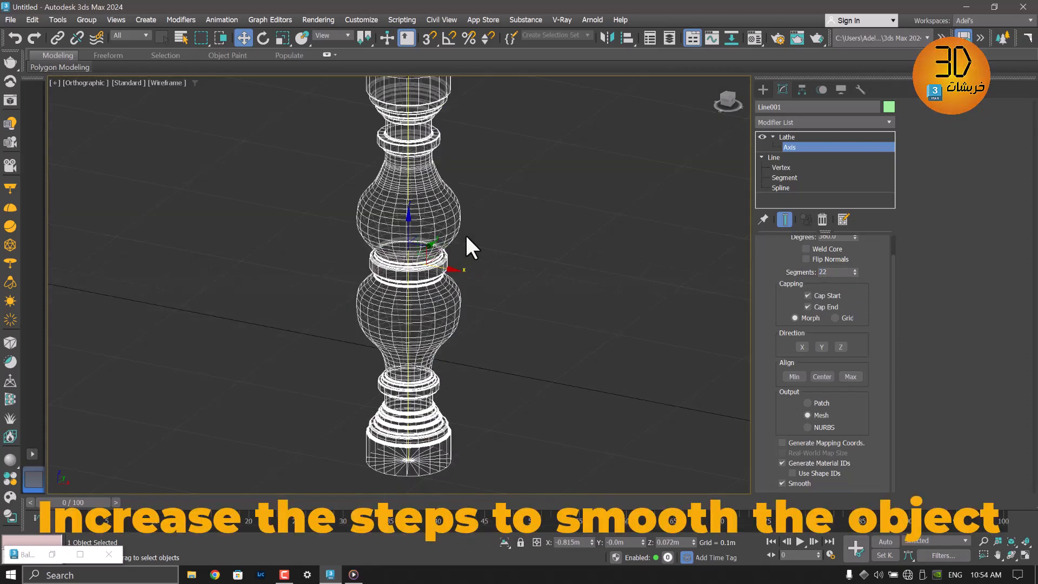
drag(856, 272, 860, 272)
key(F3)
key(F3)
Restore the shaded display with the baluster's underside in view and add an Edit Poly modifier above the Lathe.
scroll(517, 265, down, 2)
mouse_move(517, 271)
alt+middle_down()
mouse_move(485, 297)
mouse_move(471, 238)
alt+middle_up()
scroll(453, 384, up, 3)
middle_drag(447, 377, 459, 358)
key(F3)
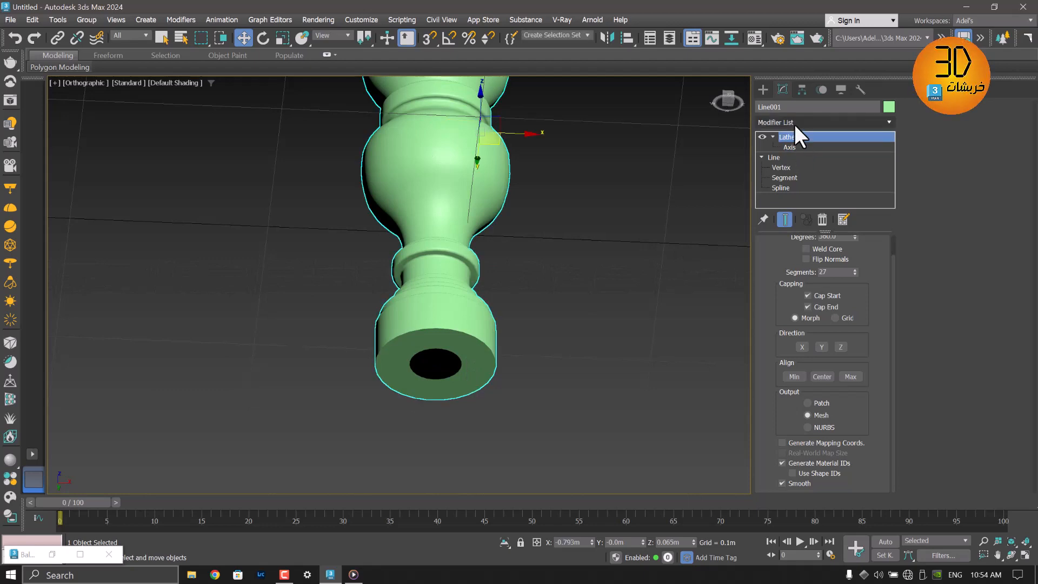
click(794, 123)
click(830, 255)
Select the full ring of polygons on the baluster's bottom face and delete them.
key(4)
click(402, 365)
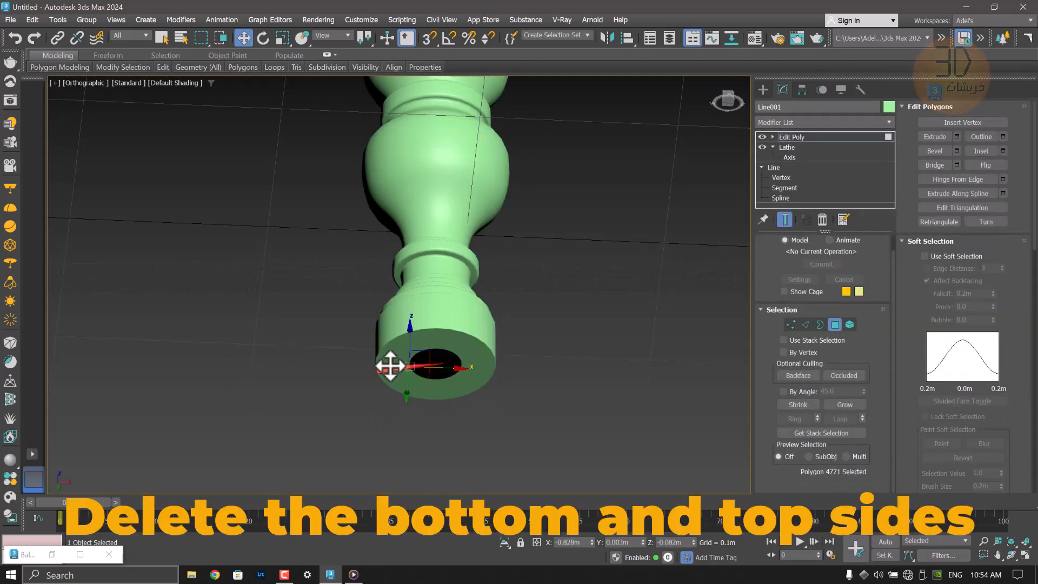
shift+click(403, 348)
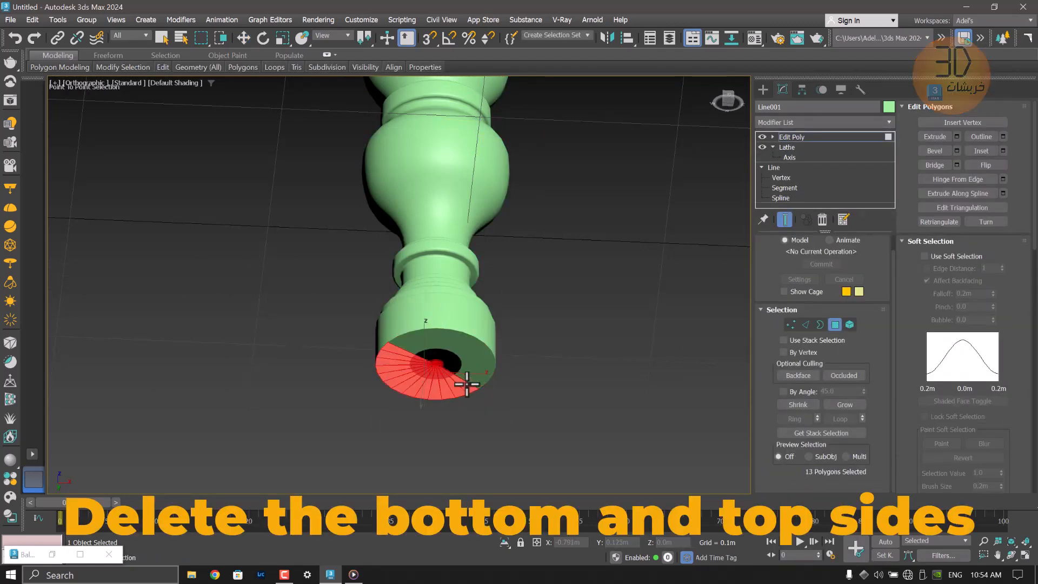
click(410, 352)
key(Delete)
Select the open border at the baluster's bottom and cap it.
key(3)
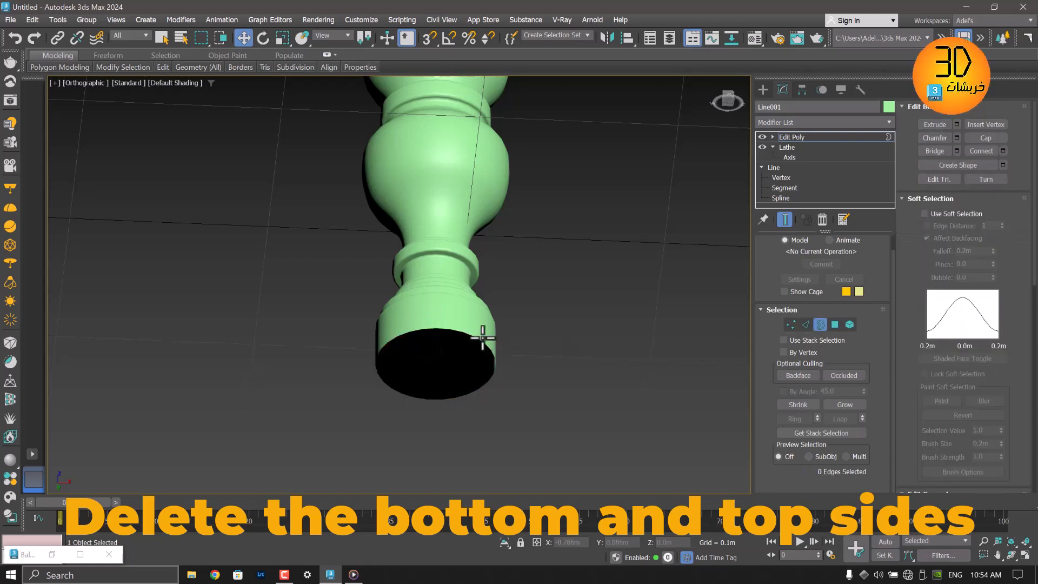
click(482, 346)
click(974, 179)
Inset the new bottom cap polygon by a very small amount, keeping the inset close to the outer edge.
click(836, 325)
click(475, 354)
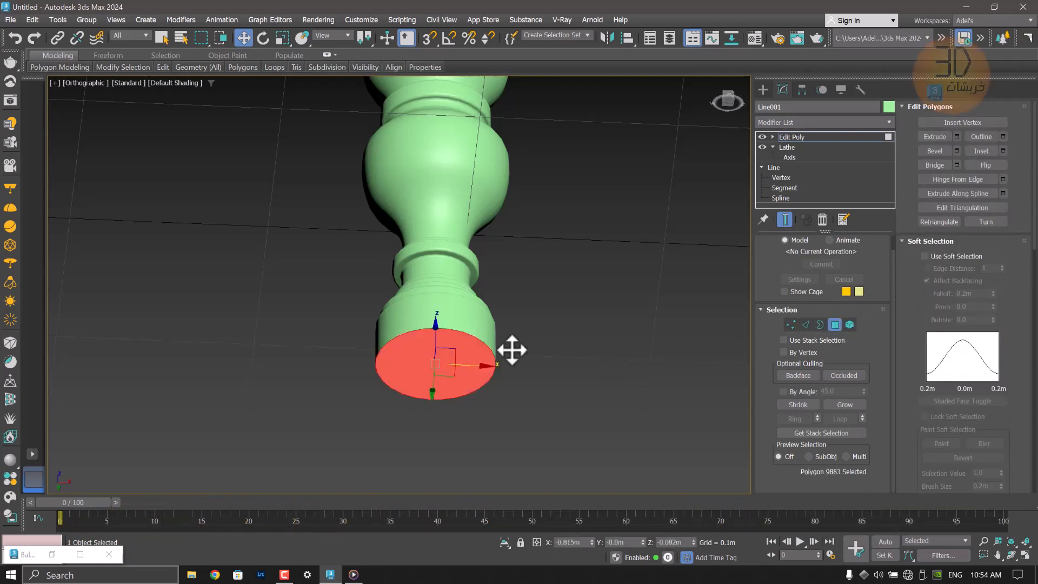
click(1004, 151)
scroll(436, 364, up, 5)
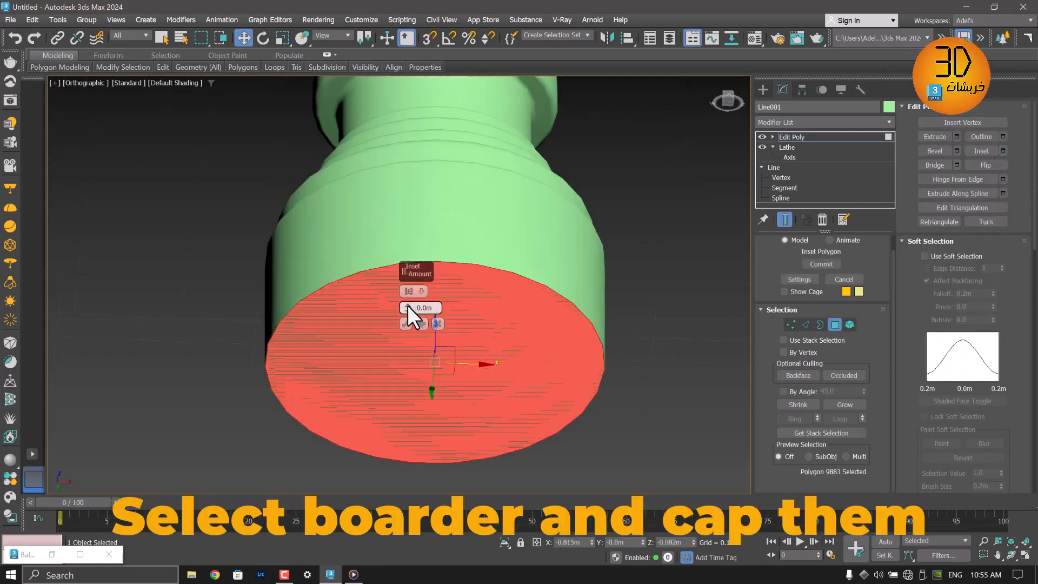
drag(408, 306, 413, 306)
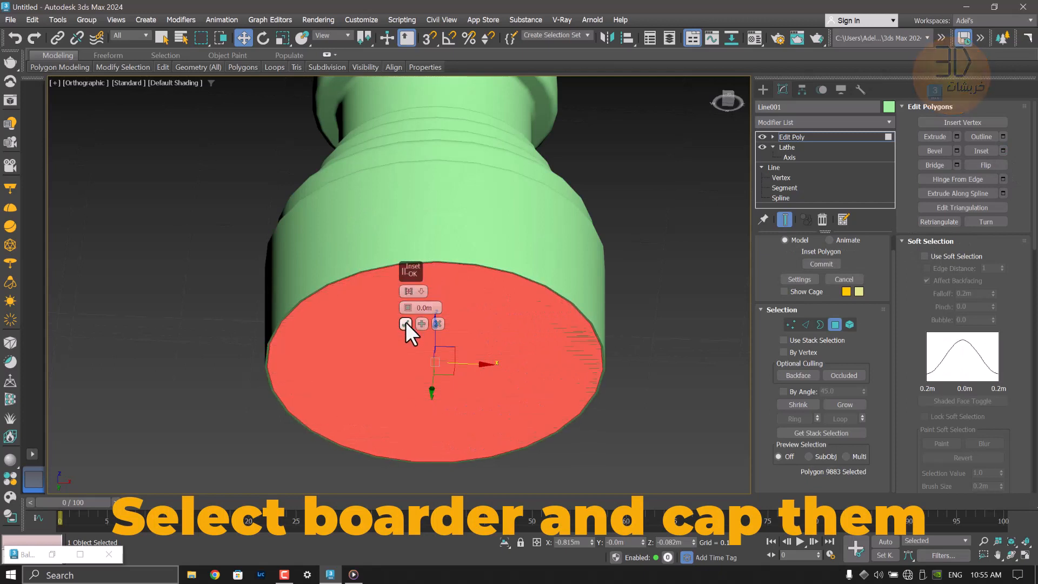
click(405, 323)
right_click(412, 309)
Collapse the inset bottom cap polygon to a single centre point and display the baluster in wireframe.
scroll(1025, 284, down, 10)
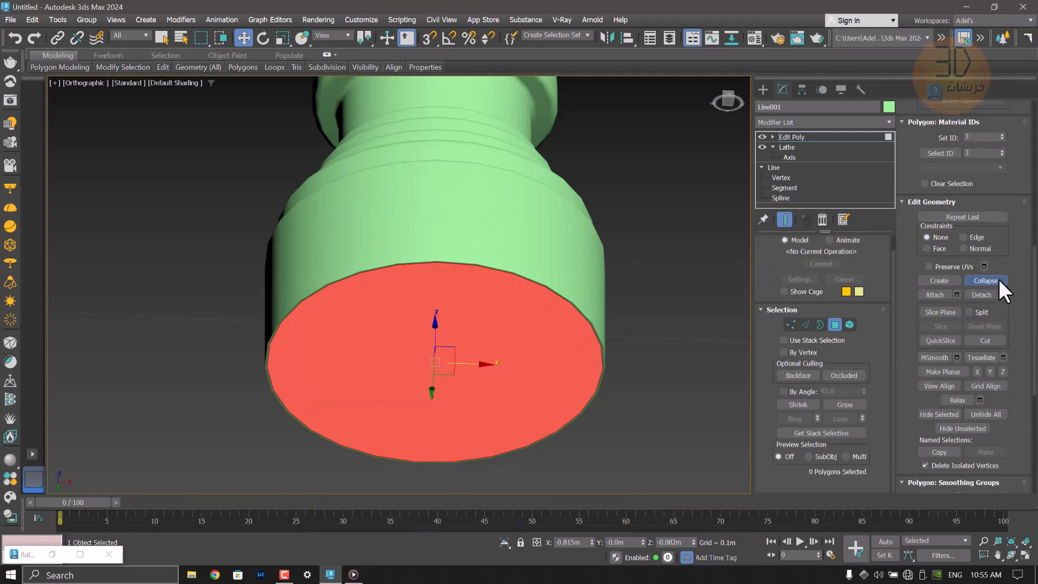
click(461, 345)
click(508, 362)
key(F3)
Convert the bottom cap's centre vertex to its radiating edges and connect them with one loop close to the outer rim.
click(790, 324)
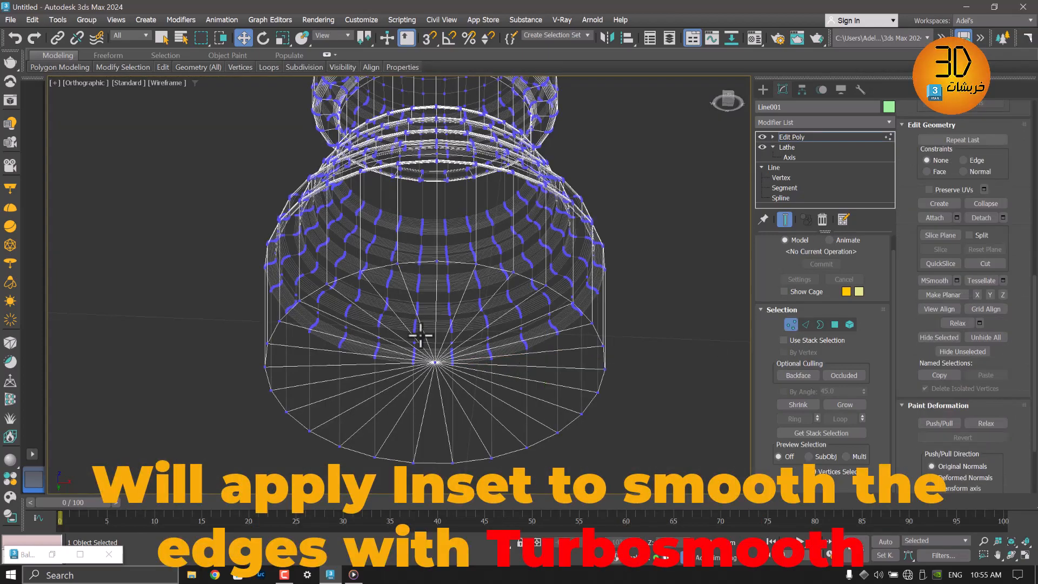
alt+middle_drag(420, 333, 464, 375)
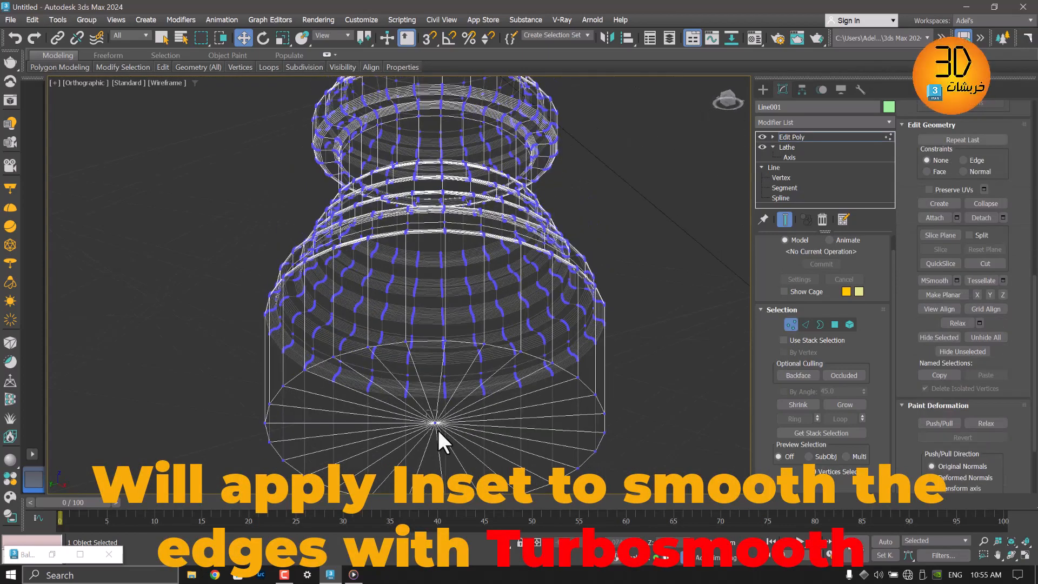
click(437, 427)
ctrl+click(804, 325)
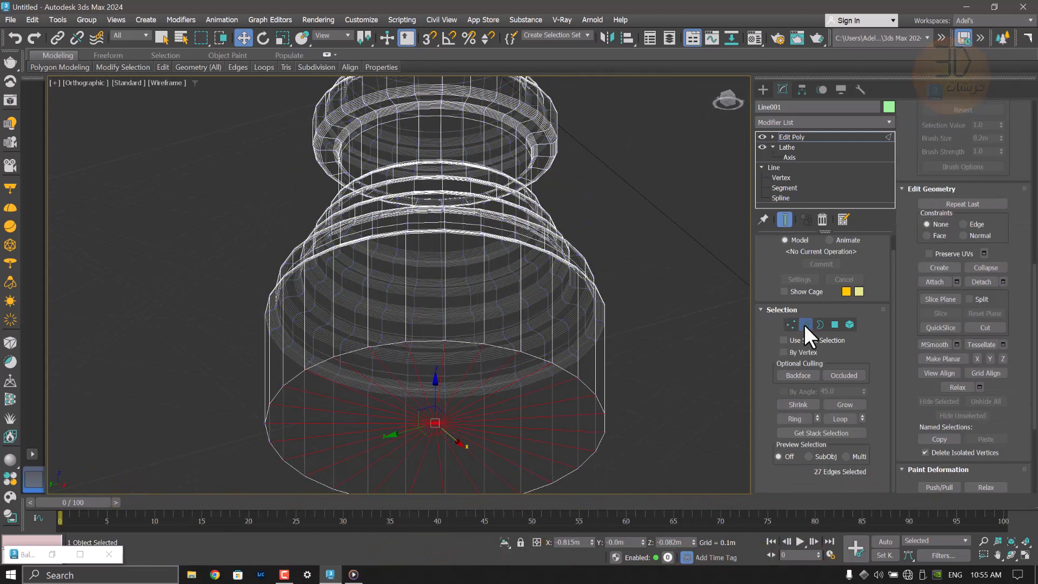
scroll(1006, 342, down, 1)
scroll(1002, 135, up, 10)
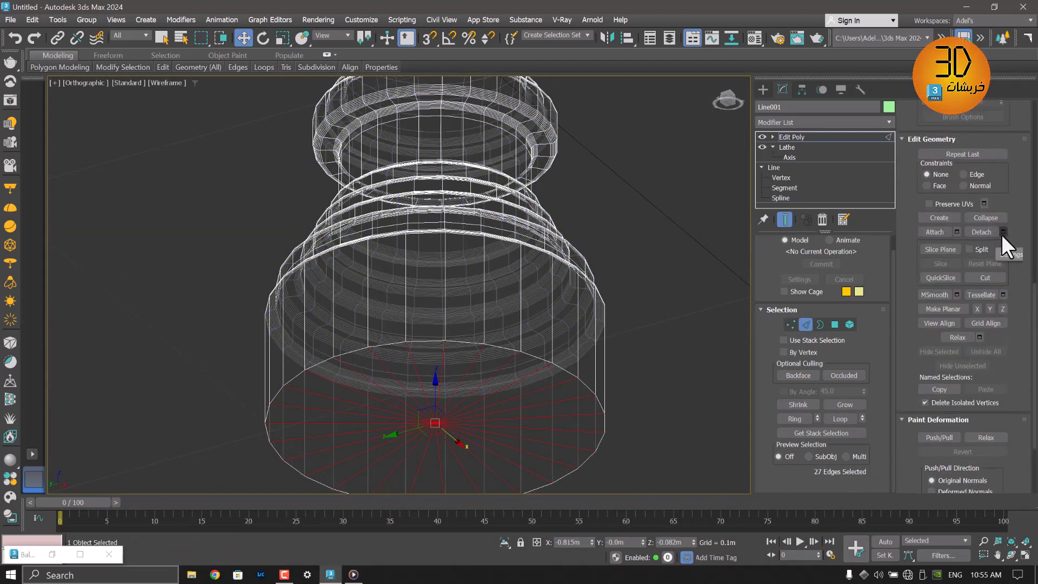
click(1003, 180)
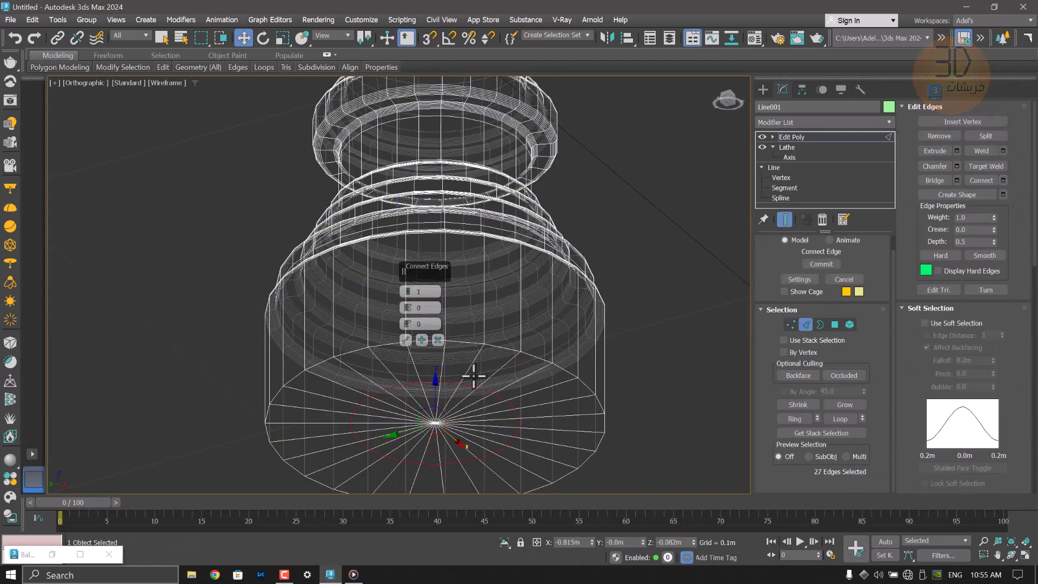
click(406, 339)
Select the ring of vertical edges around the side of the baluster's base and connect them with an edge loop.
click(445, 317)
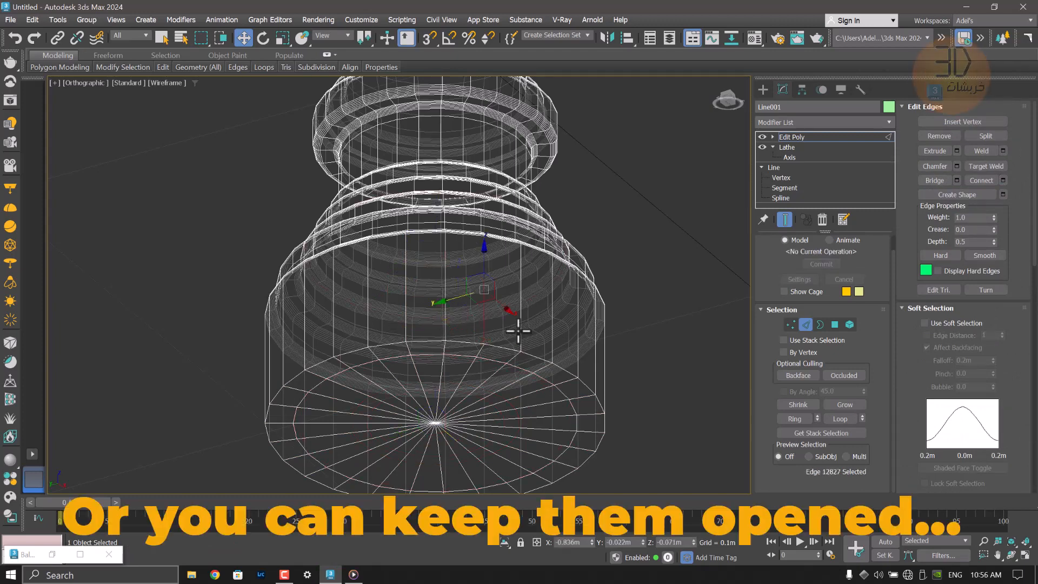
shift+click(538, 352)
click(1003, 181)
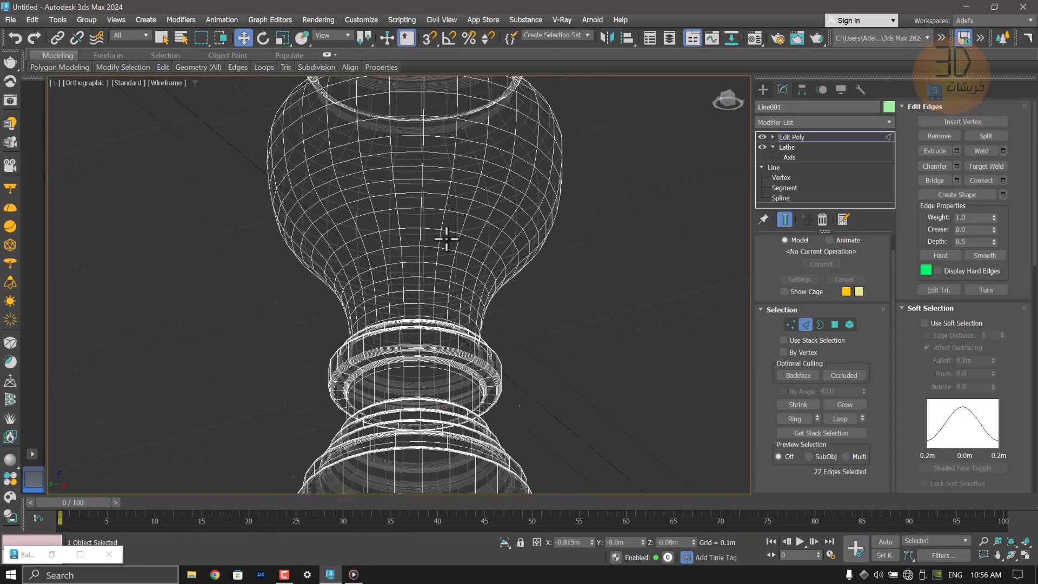
Connect the ring of vertical edges on the baluster's uppermost block with one segment, sliding it about -87 towards the top rim.
scroll(445, 239, down, 5)
scroll(510, 221, up, 6)
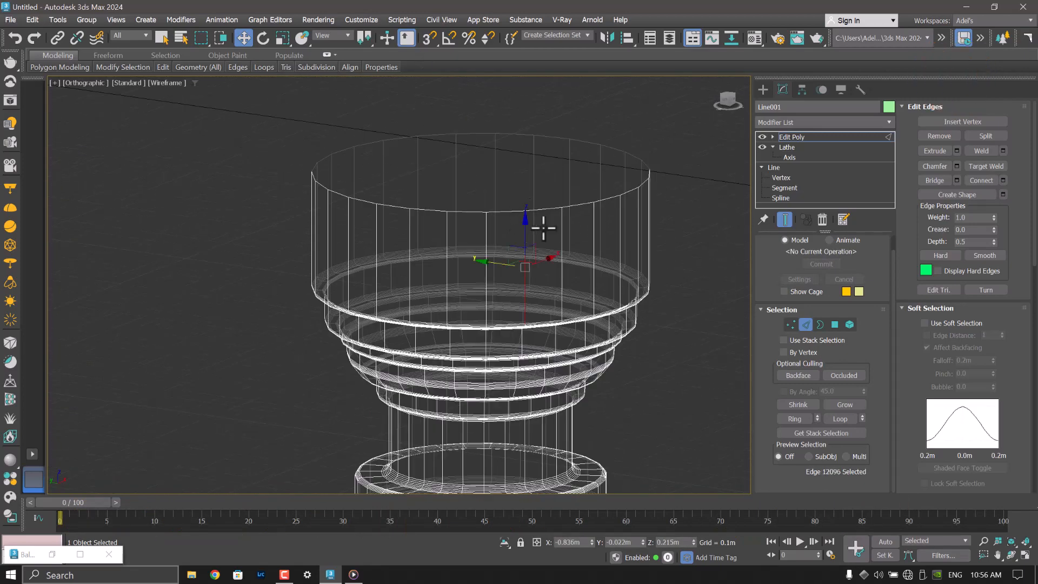
click(1004, 180)
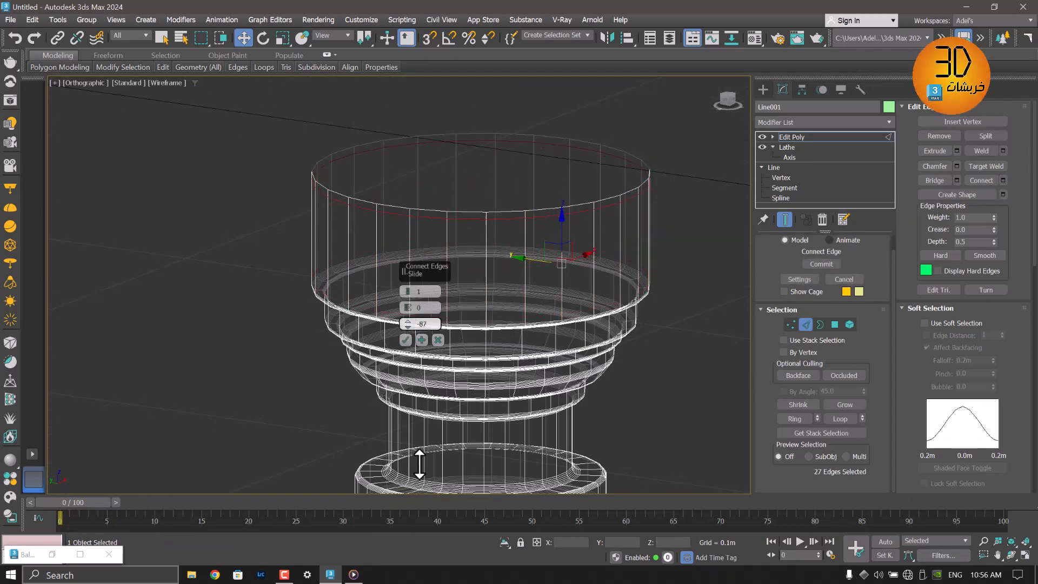
click(406, 340)
Select the open border at the baluster's top and cap it.
key(3)
click(649, 168)
click(995, 137)
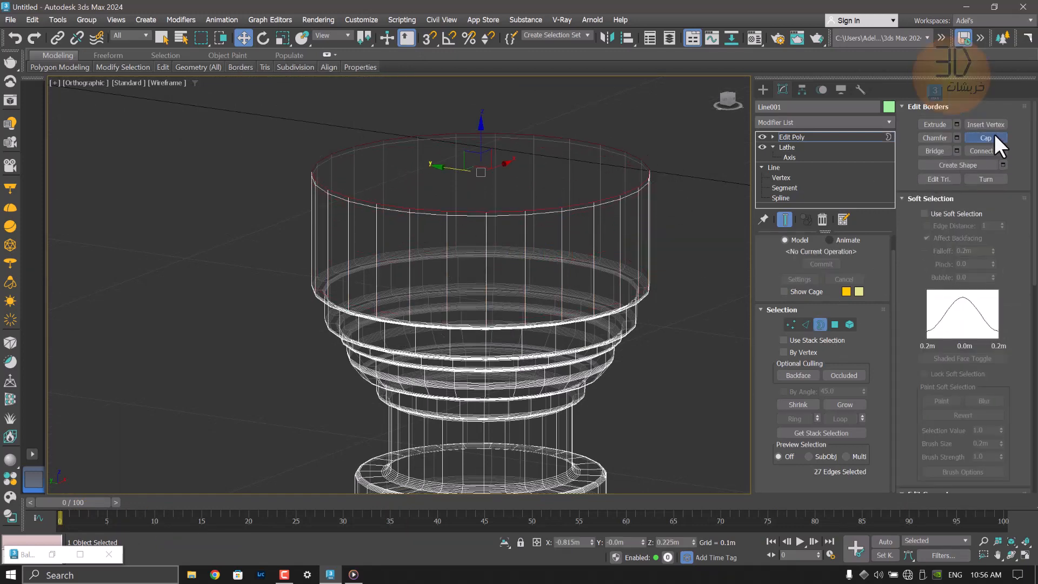
Inset the new top cap polygon by a very small amount and collapse the inner polygon to its centre.
click(835, 324)
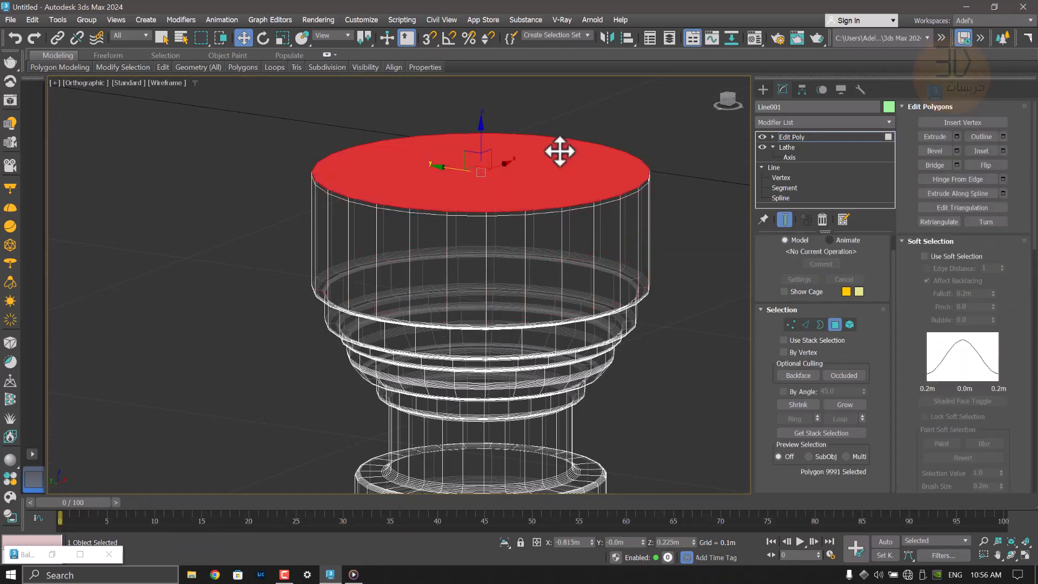
click(1004, 151)
click(405, 323)
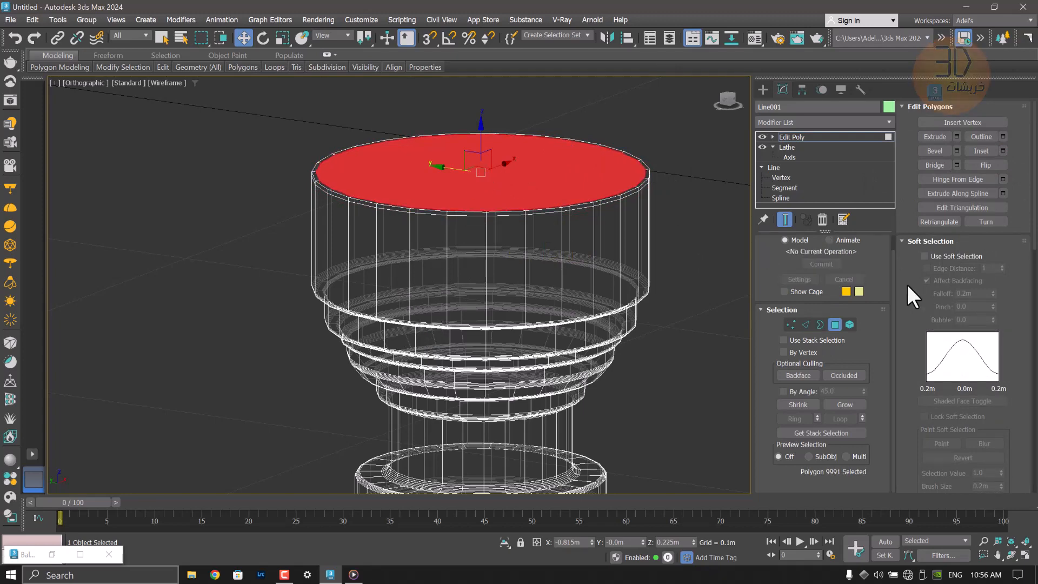
scroll(907, 282, down, 10)
click(982, 287)
Convert the top cap's centre vertex to its radiating edges and connect them with one segment at slide -91.
click(789, 324)
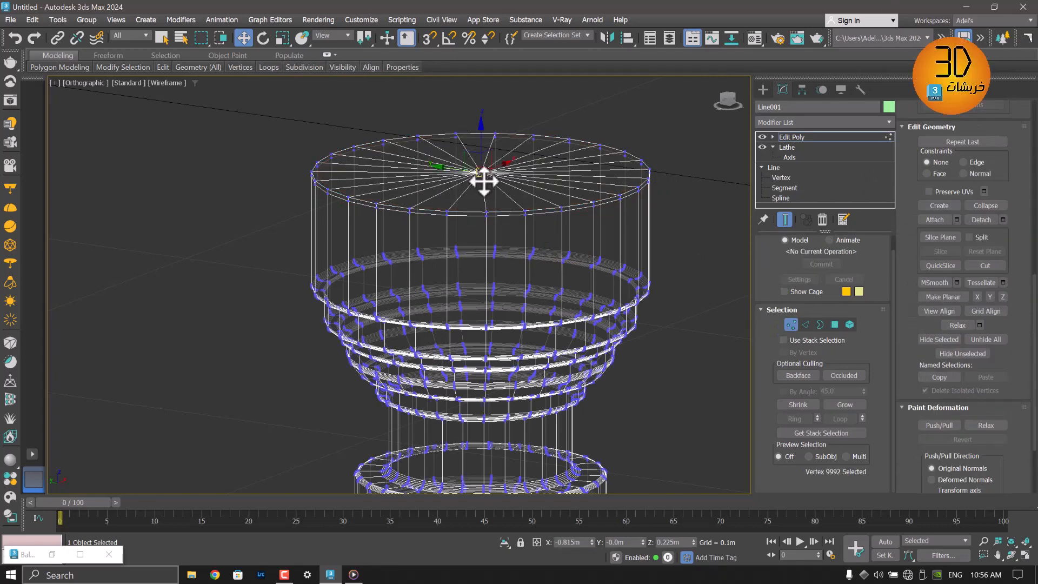
ctrl+click(806, 325)
scroll(1008, 286, up, 5)
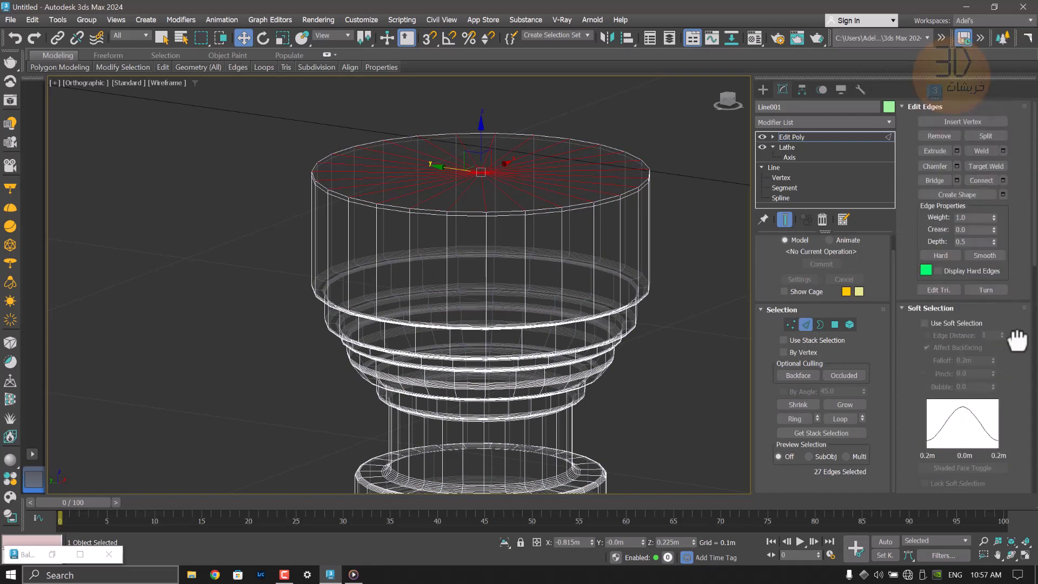
click(1003, 180)
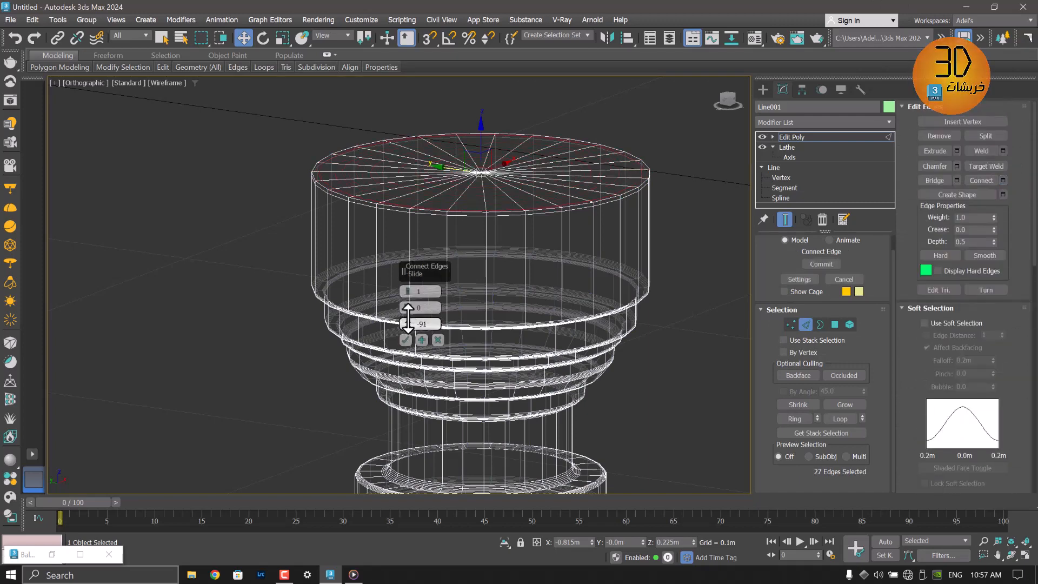
click(406, 340)
Restore the shaded display and add a TurboSmooth modifier above the Edit Poly.
key(F3)
scroll(650, 307, down, 5)
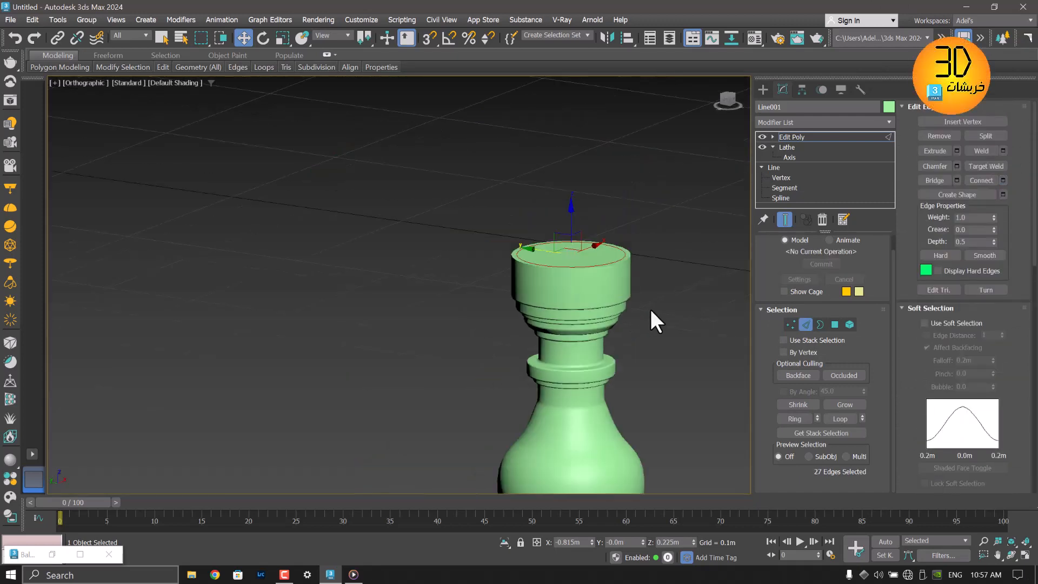
click(800, 123)
text(turbo)
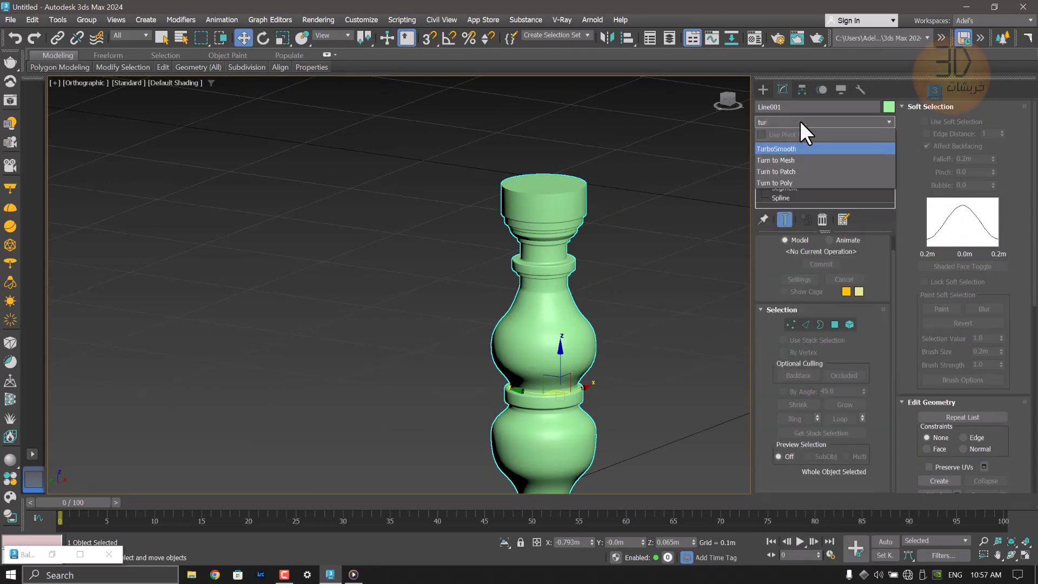
key(Return)
Examine the smoothed baluster's middle ring, neck mouldings and top cap up close, then its overall shape.
click(591, 297)
scroll(591, 303, up, 6)
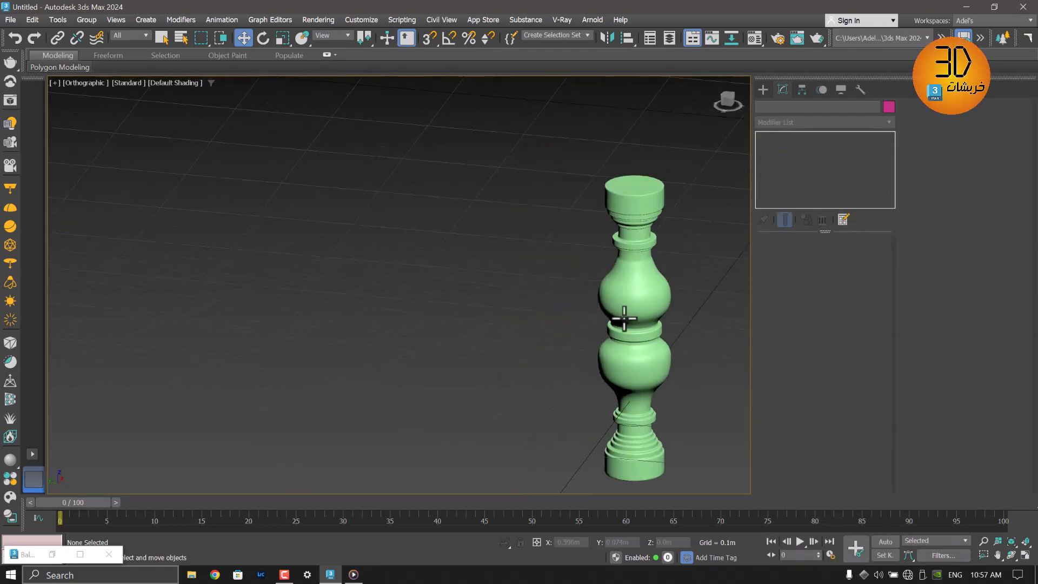
key(ctrl+z)
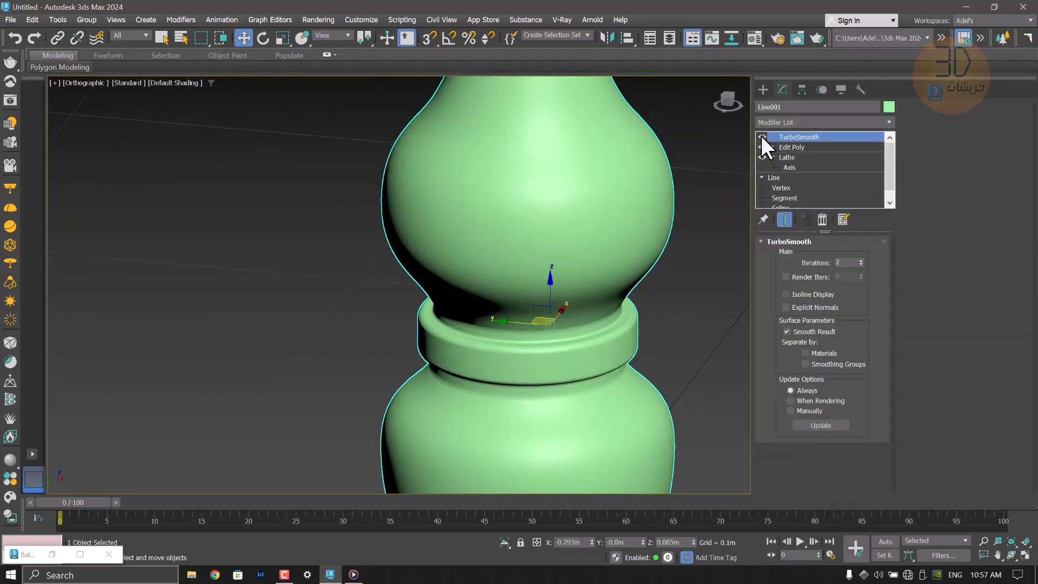
middle_drag(652, 178, 652, 340)
scroll(603, 211, up, 6)
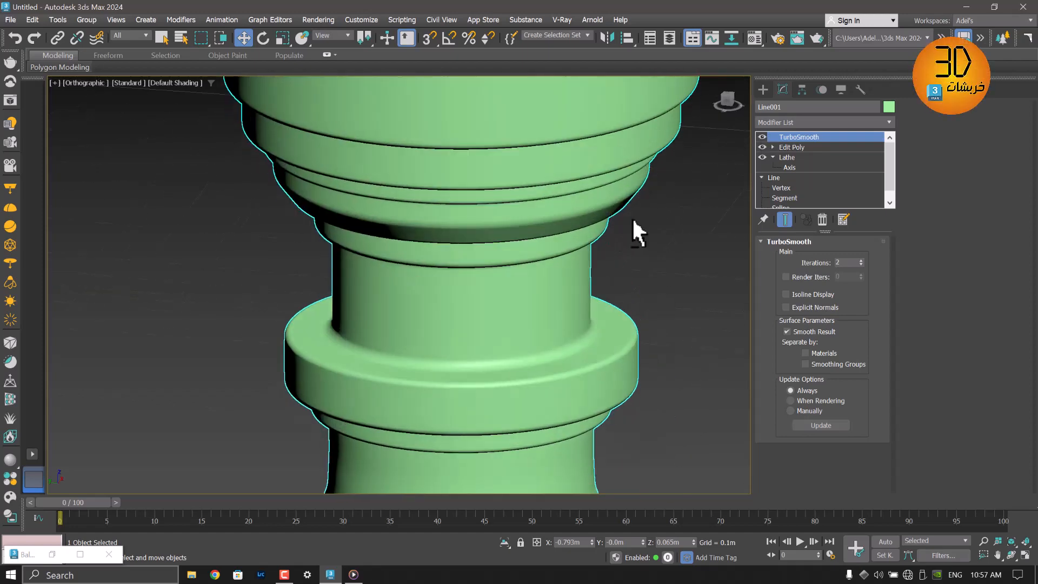
scroll(577, 334, down, 10)
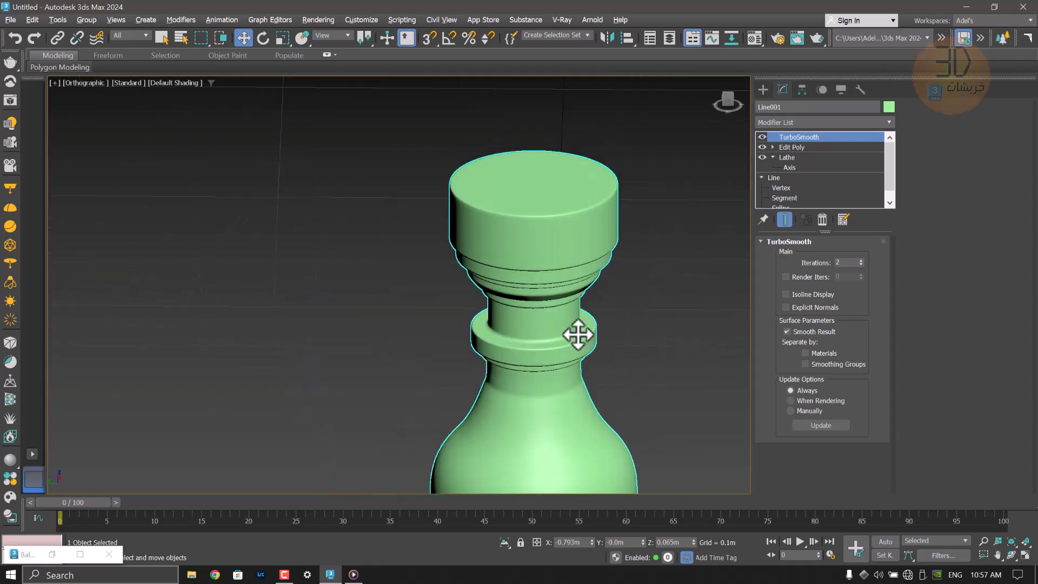
scroll(522, 316, up, 5)
middle_drag(522, 315, 568, 326)
click(635, 340)
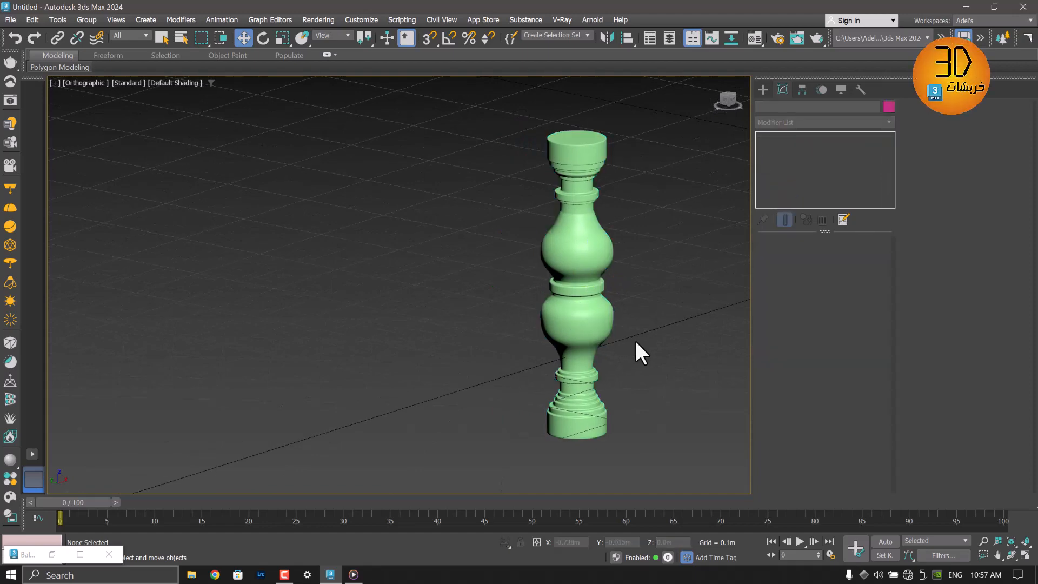
Show all four viewports and change the active one to a Top view framing the baluster.
key(alt+w)
key(t)
scroll(533, 203, up, 5)
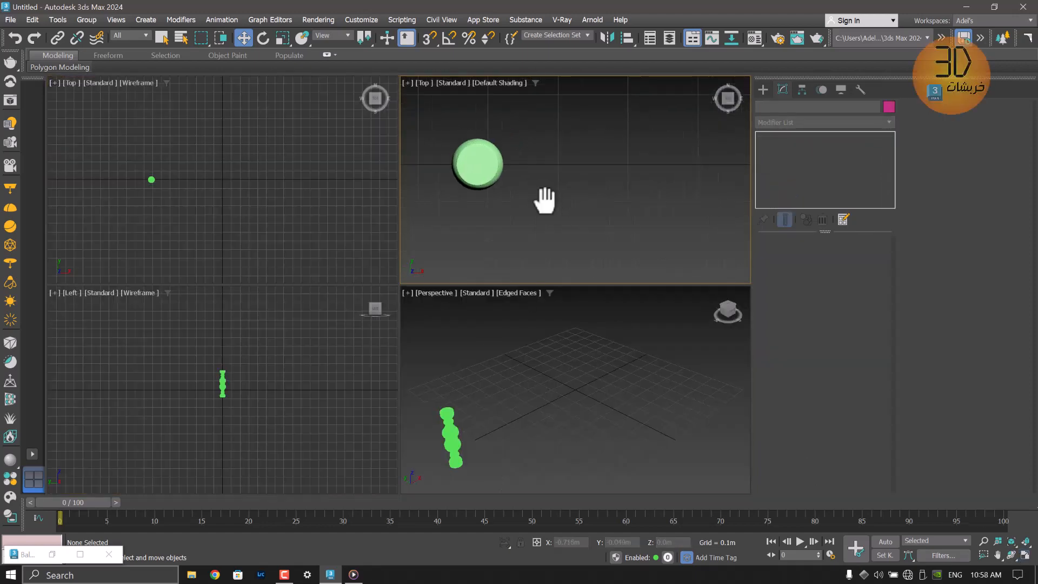
scroll(545, 197, down, 5)
Turn on 3D snapping and draw a straight path line along the grid's X axis, starting just beside the baluster.
click(763, 90)
click(799, 181)
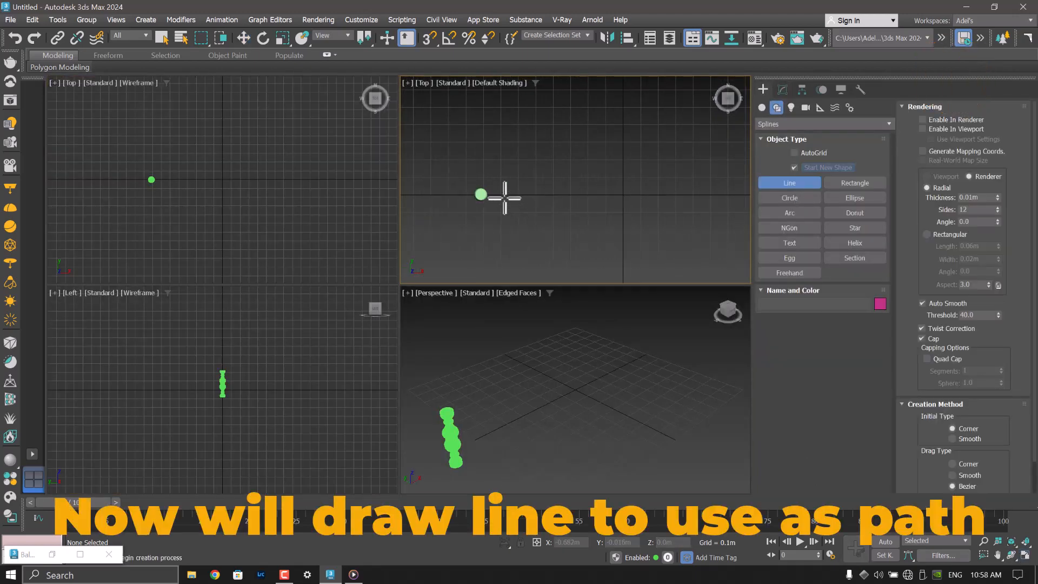
click(431, 41)
right_click(432, 41)
click(605, 202)
click(501, 194)
middle_drag(621, 198, 577, 197)
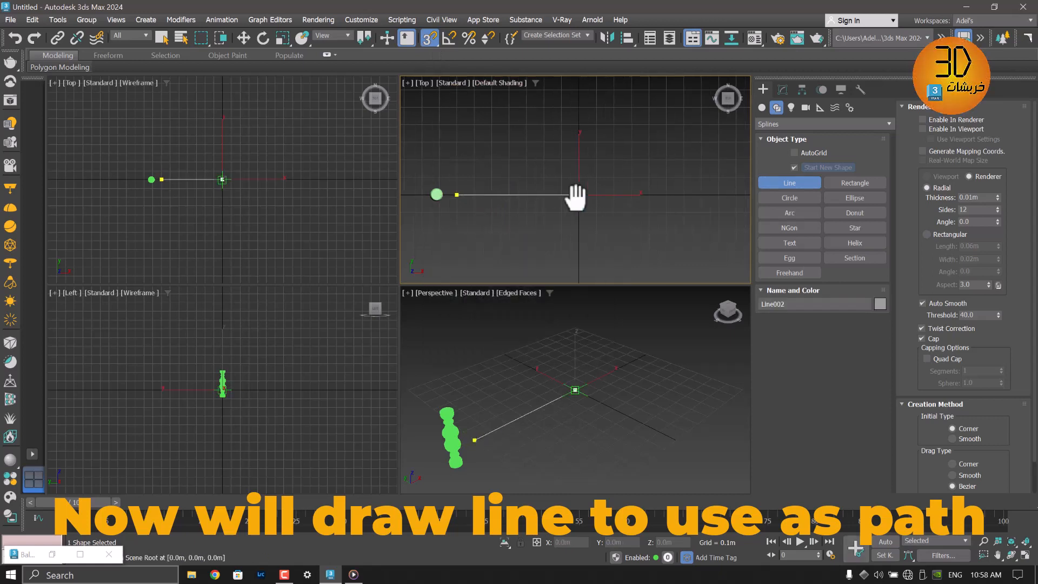
right_click(639, 175)
right_click(540, 230)
key(Delete)
middle_drag(470, 213, 497, 220)
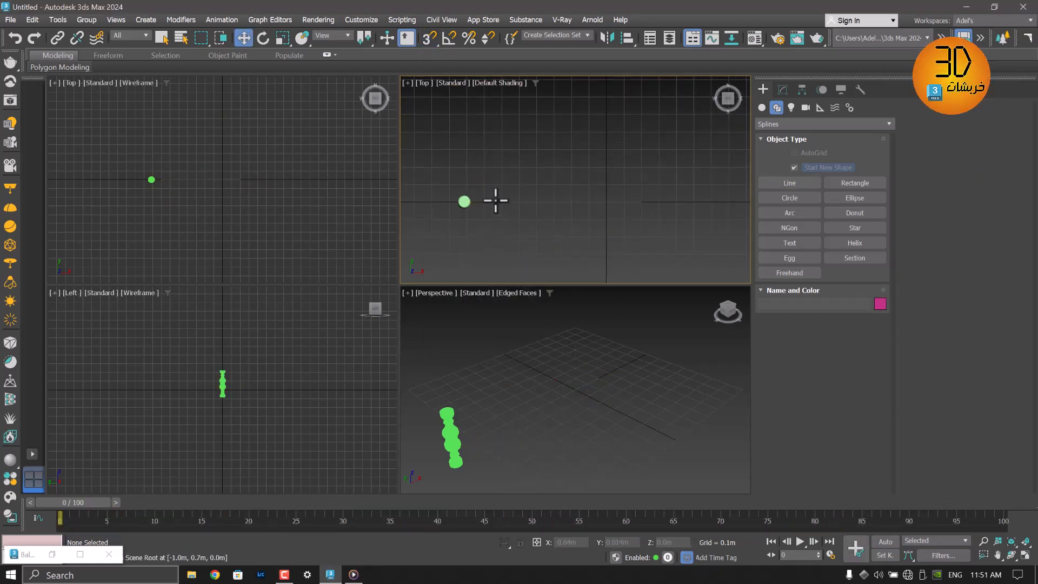
Select the baluster, open the Spacing Tool and pick the straight line as its path.
click(464, 202)
click(58, 20)
mouse_move(162, 263)
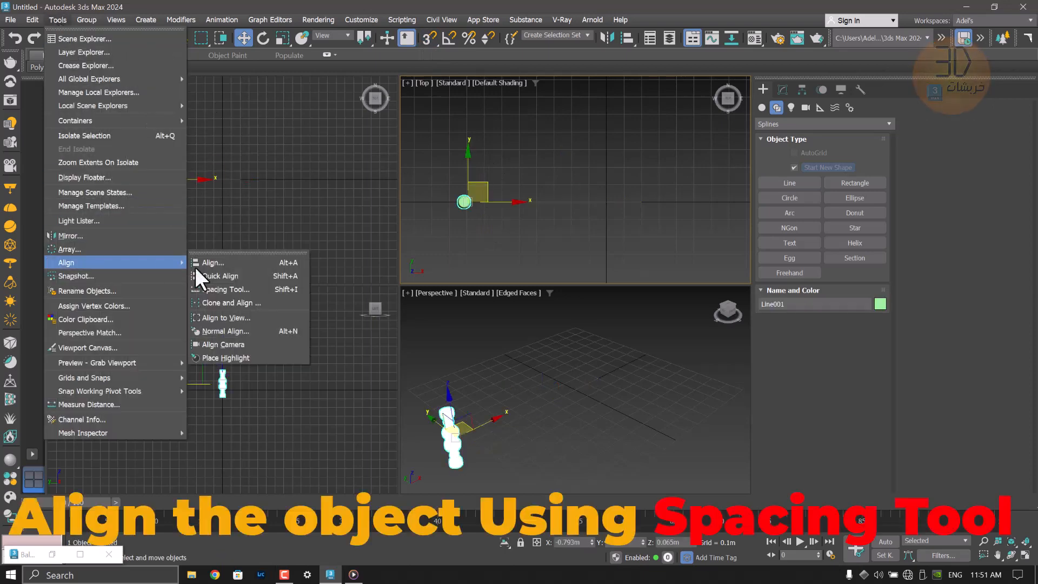
click(225, 289)
drag(75, 22, 338, 184)
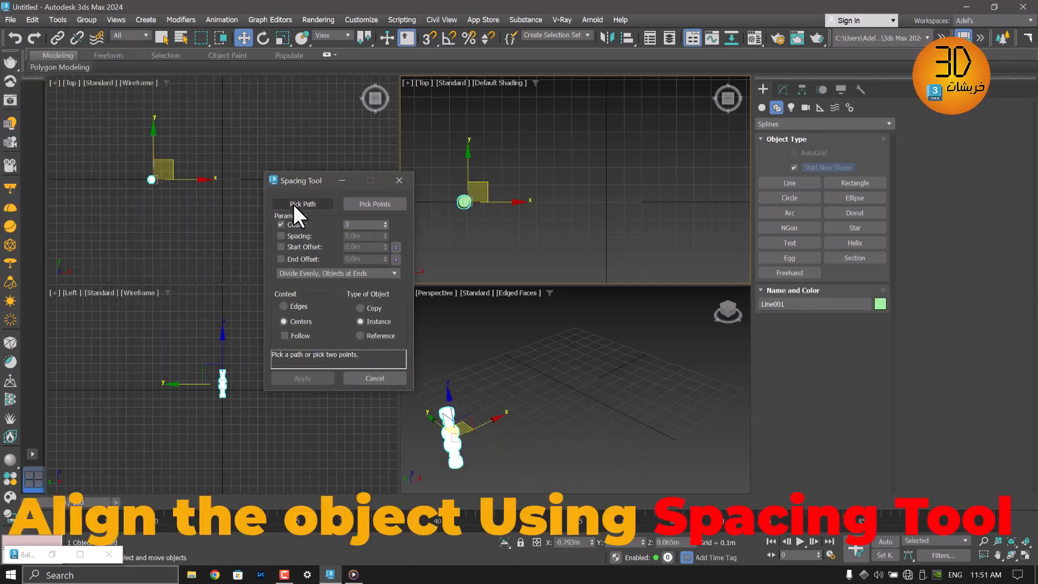
click(295, 205)
click(538, 205)
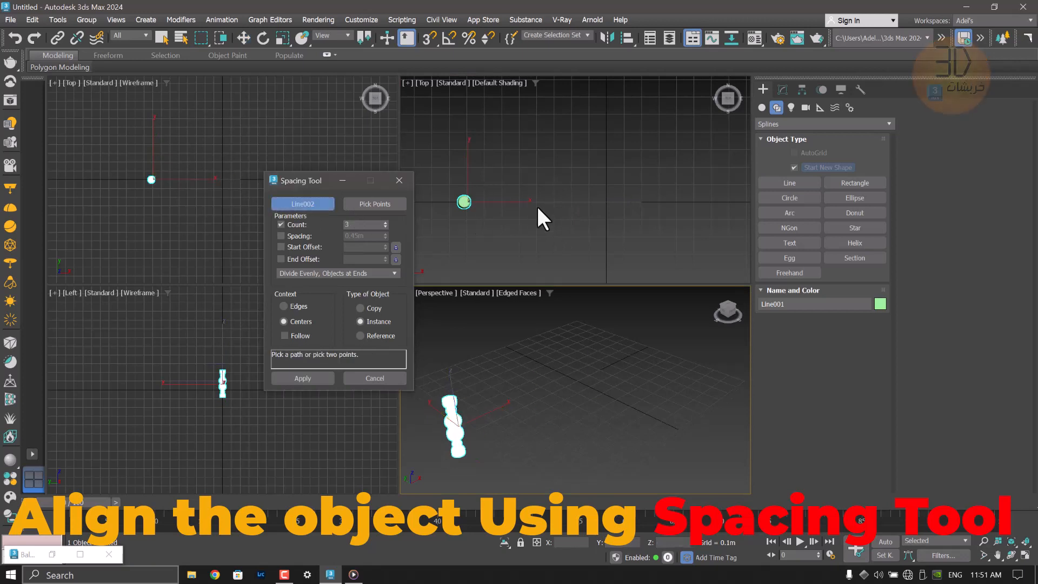
Set the spacing count to 6 and apply it to distribute instances of the baluster along the path.
click(385, 223)
click(385, 222)
click(385, 222)
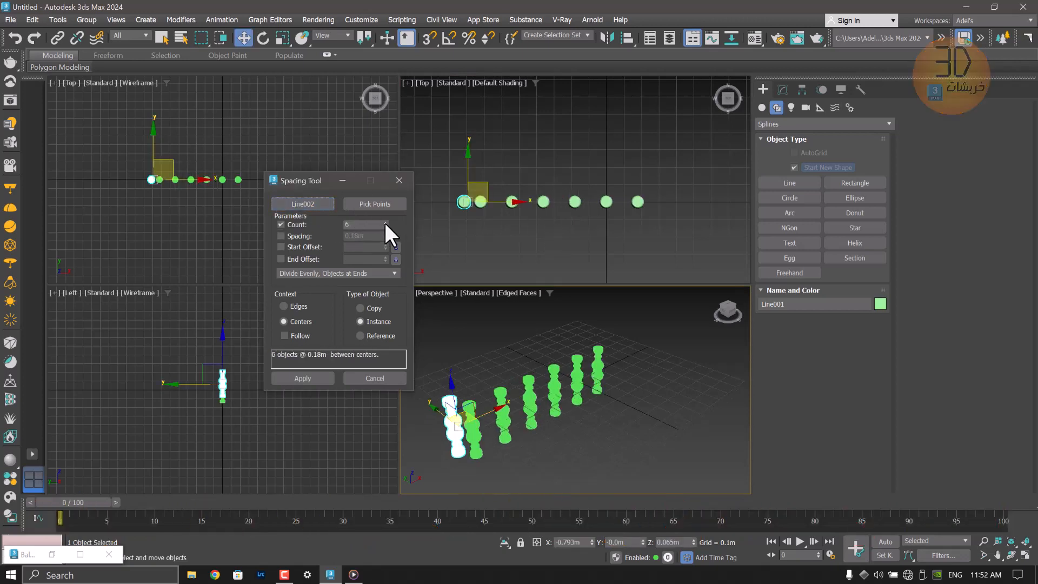
click(305, 378)
Move the original baluster farther away from the row of spaced instances.
right_click(566, 422)
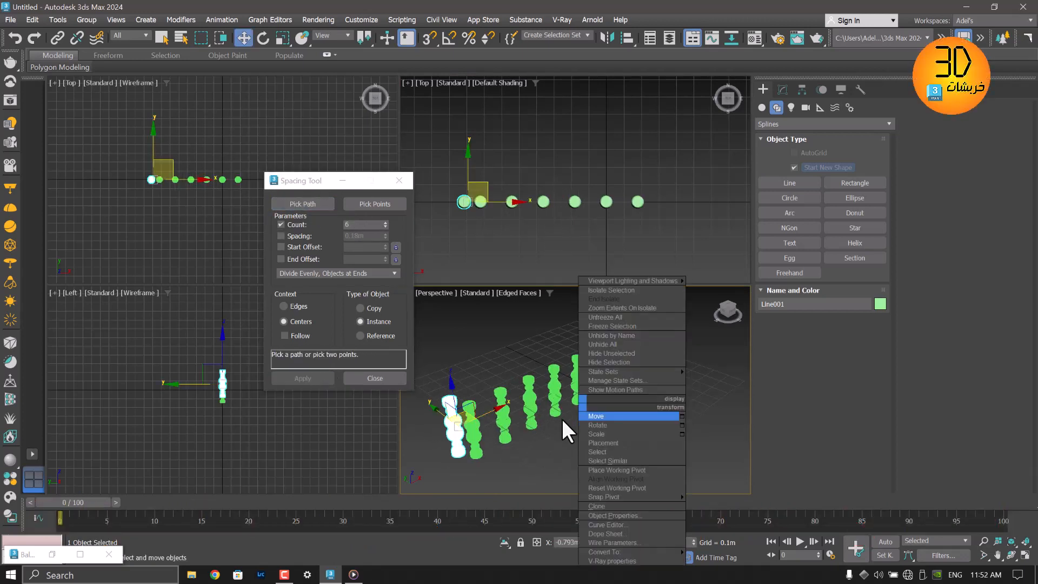
click(562, 420)
alt+middle_drag(591, 440, 574, 424)
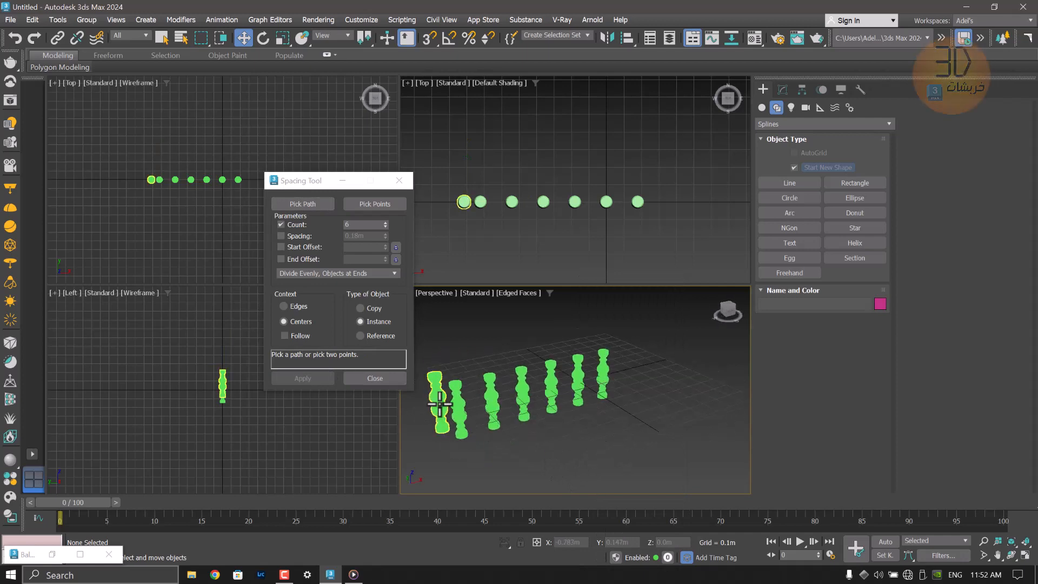
drag(440, 399, 409, 424)
scroll(592, 438, down, 3)
alt+middle_drag(592, 449, 598, 422)
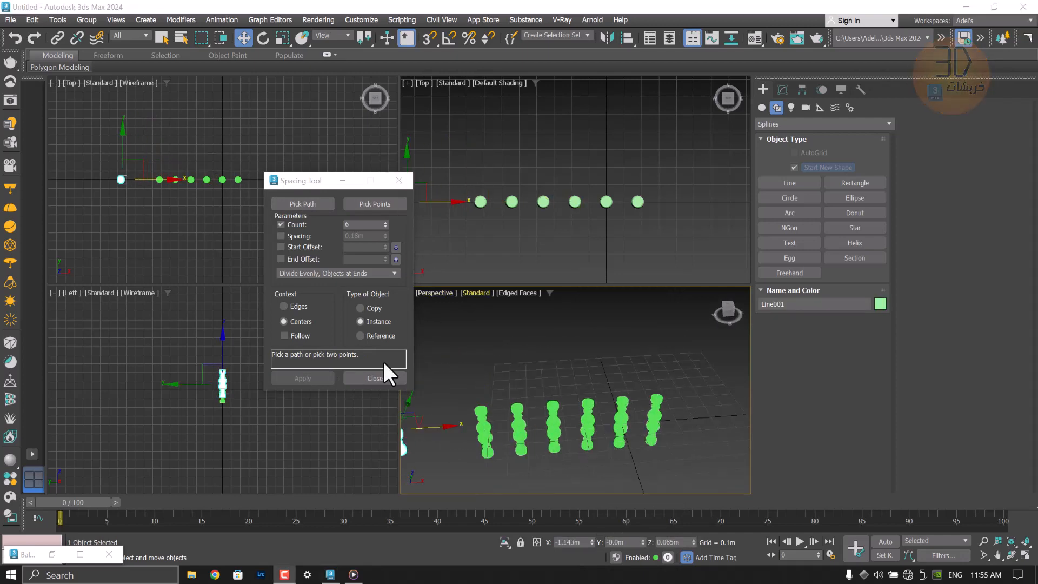
Close the Spacing Tool and select the straight path line.
click(385, 378)
click(527, 202)
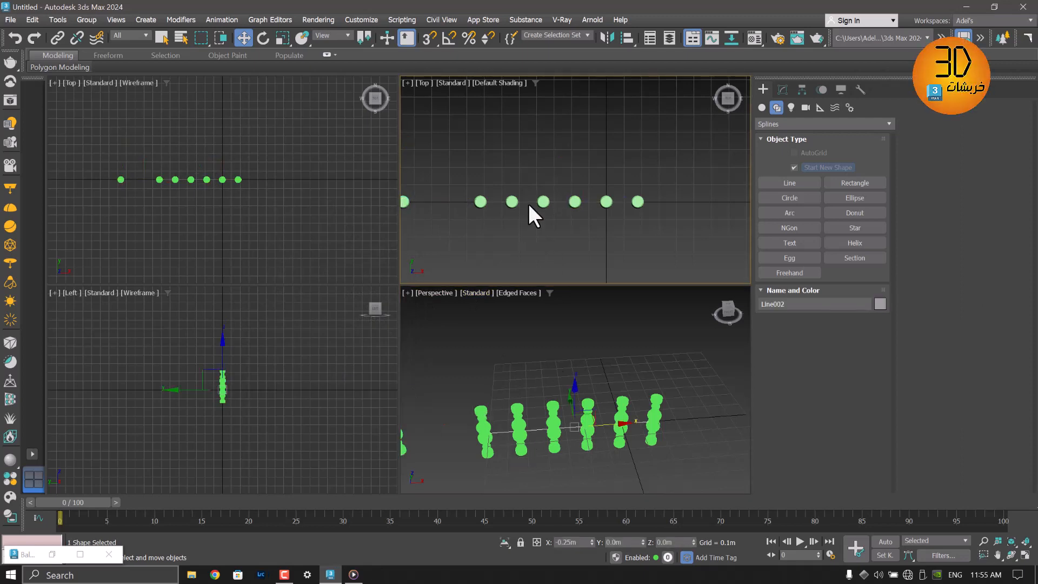
middle_drag(530, 214, 560, 207)
scroll(219, 405, up, 8)
mouse_move(215, 403)
middle_down()
mouse_move(257, 397)
mouse_move(250, 381)
middle_up()
click(792, 183)
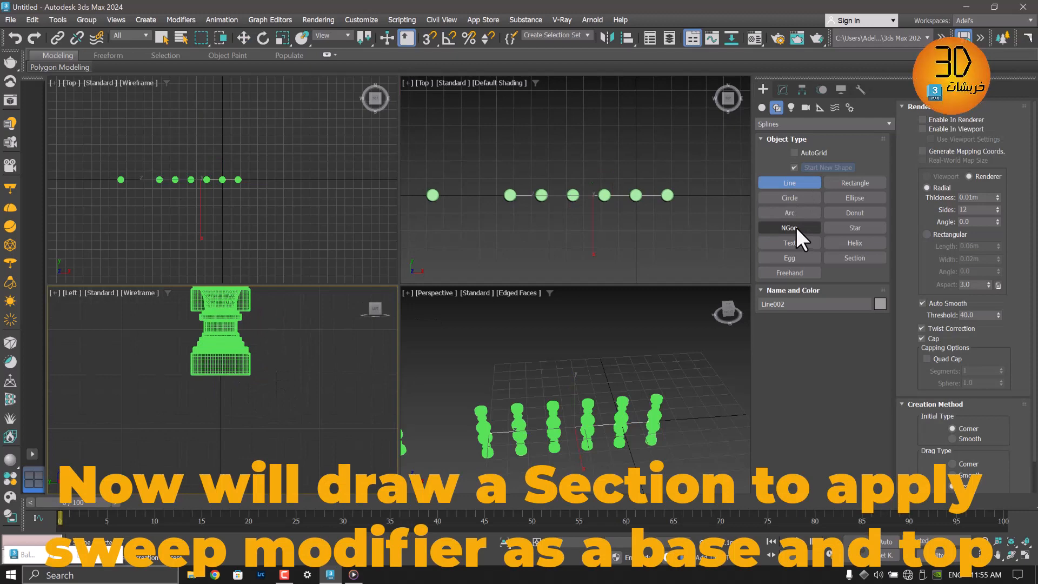
right_click(429, 38)
click(605, 205)
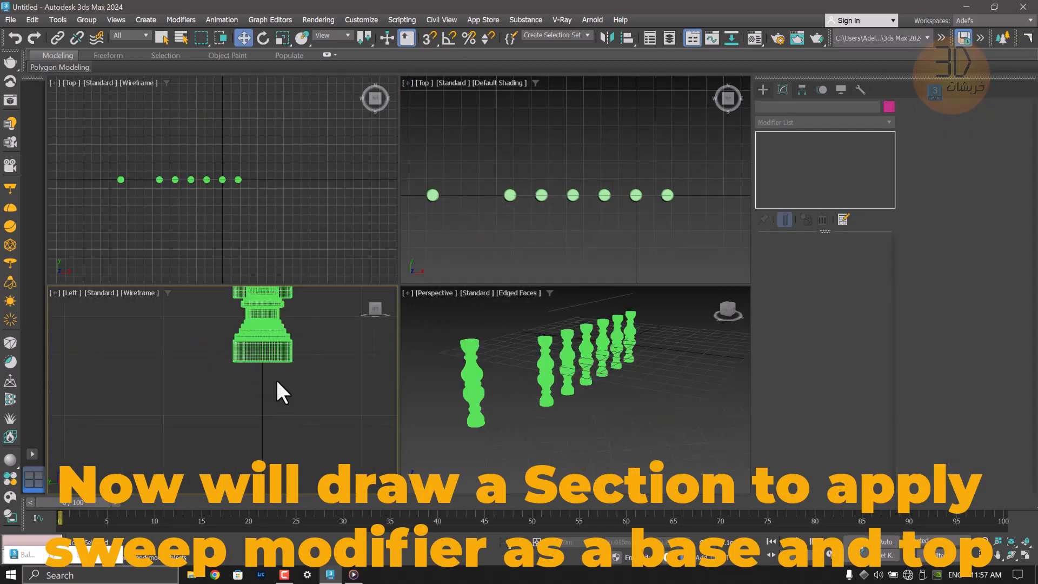
Draw a rectangle about 0.105 m wide below the baluster in the Left view and center it directly under the baluster's base.
middle_drag(276, 378, 308, 403)
click(764, 89)
click(778, 182)
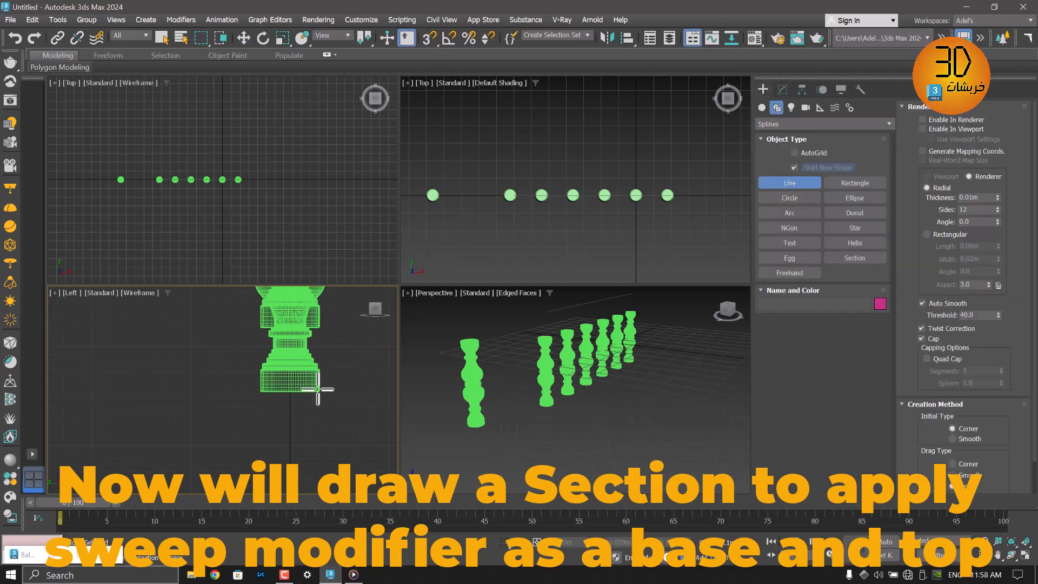
click(843, 183)
drag(230, 406, 335, 458)
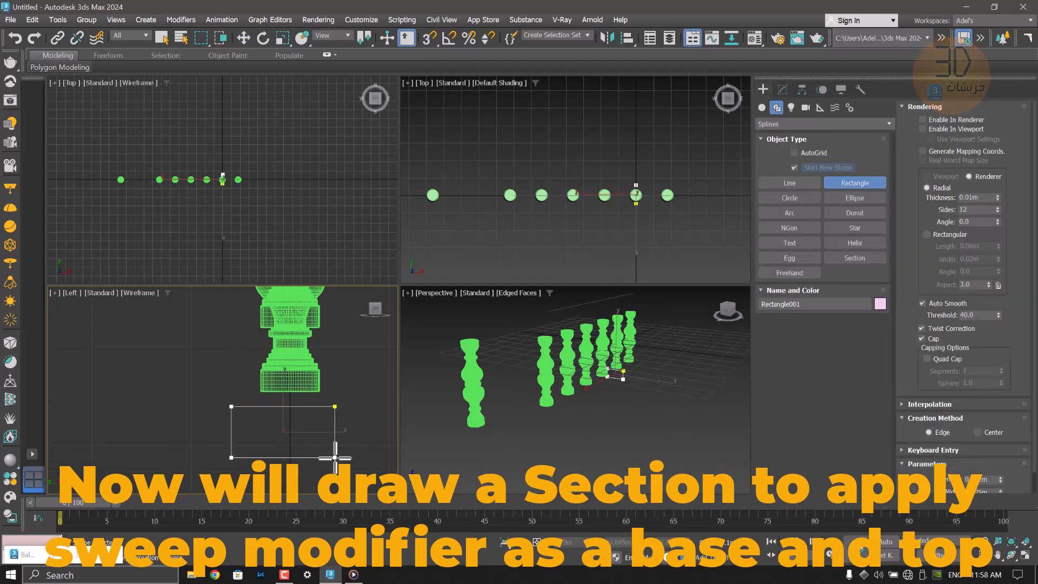
key(w)
drag(294, 420, 302, 408)
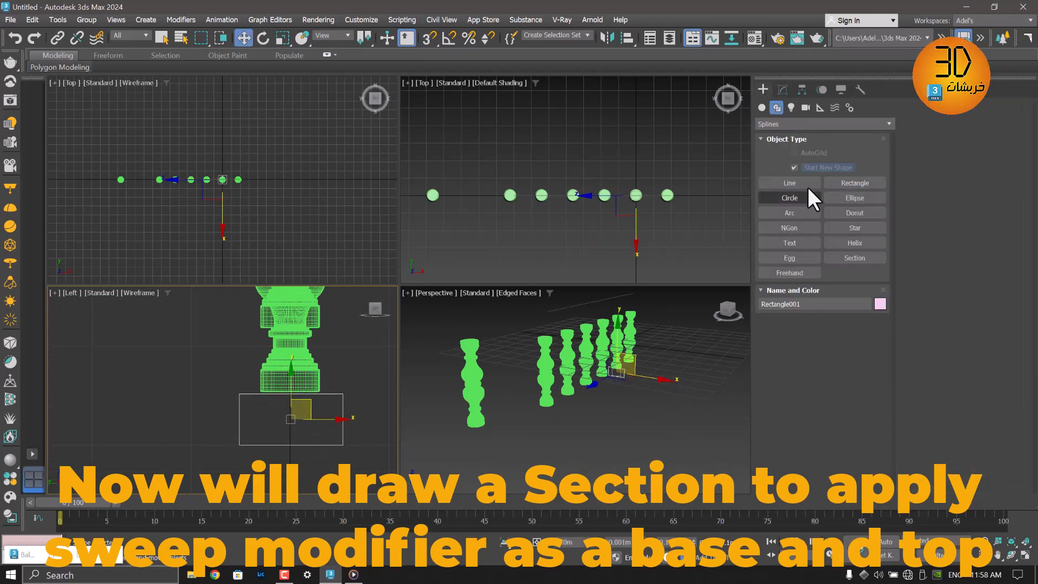
Reduce the rectangle's length to 0.026 m and move it up against the underside of the baluster.
click(783, 89)
drag(1000, 138, 997, 157)
drag(292, 384, 302, 371)
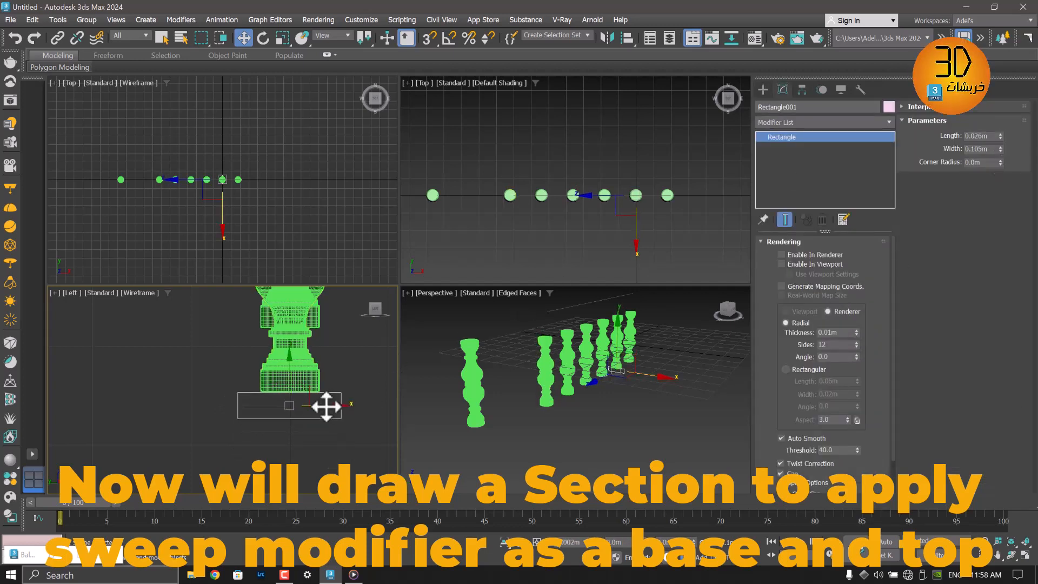
scroll(327, 408, up, 5)
scroll(252, 404, down, 4)
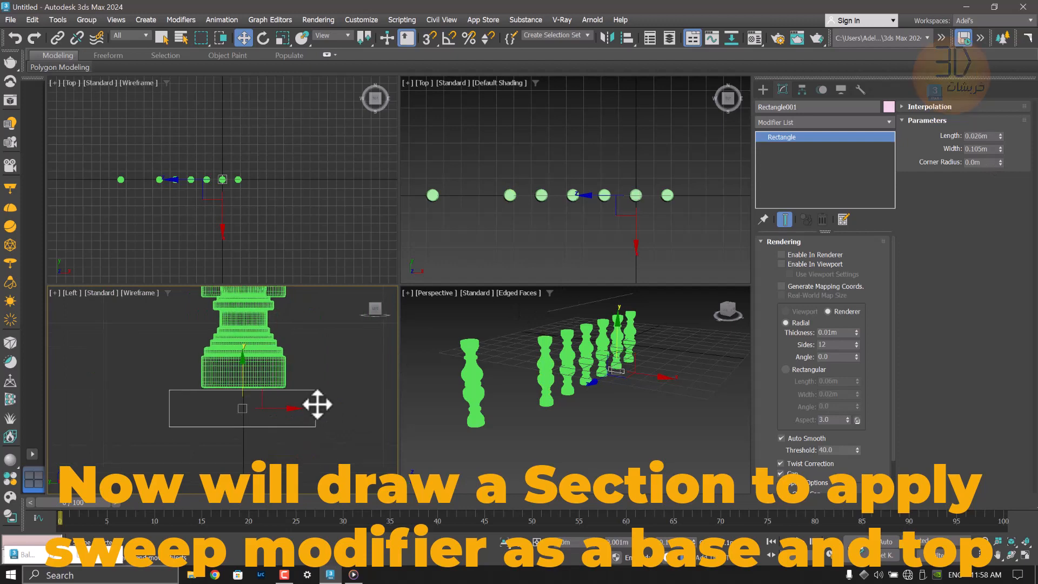
Convert the rectangle to an editable spline and fillet its two upper corner vertices.
right_click(777, 138)
click(839, 213)
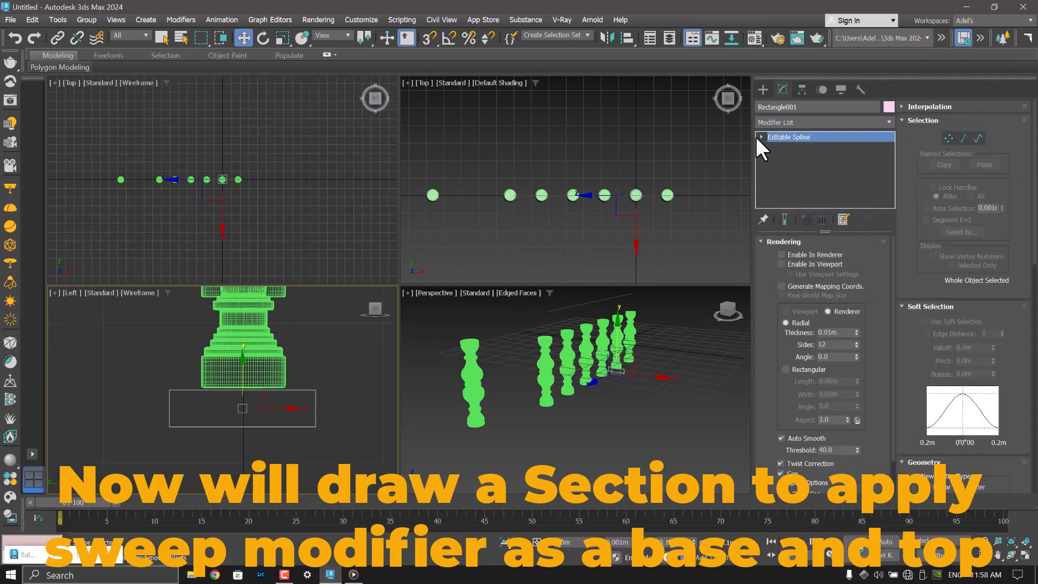
click(761, 137)
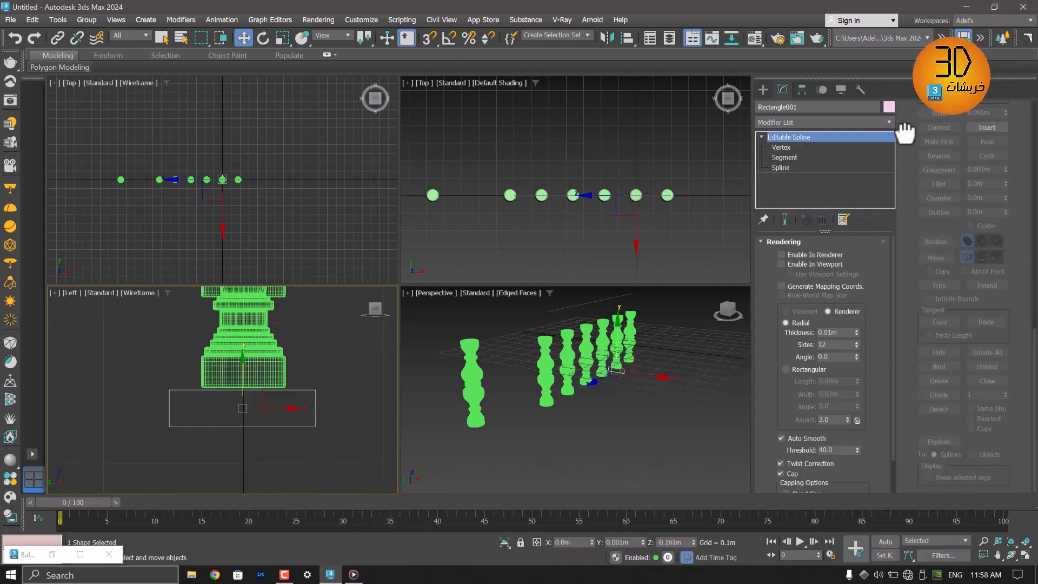
scroll(876, 308, down, 4)
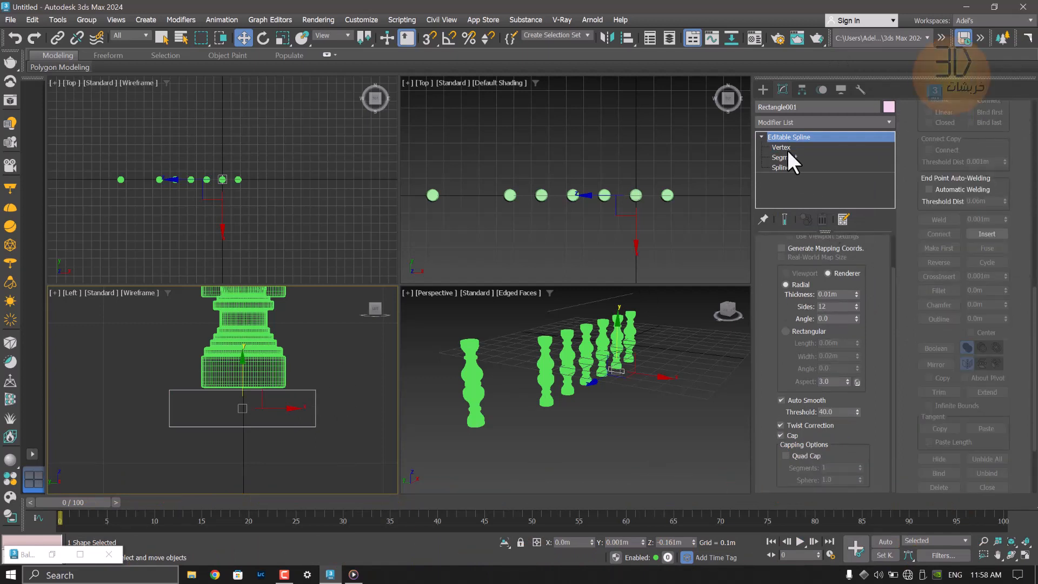
click(781, 147)
click(316, 390)
click(939, 290)
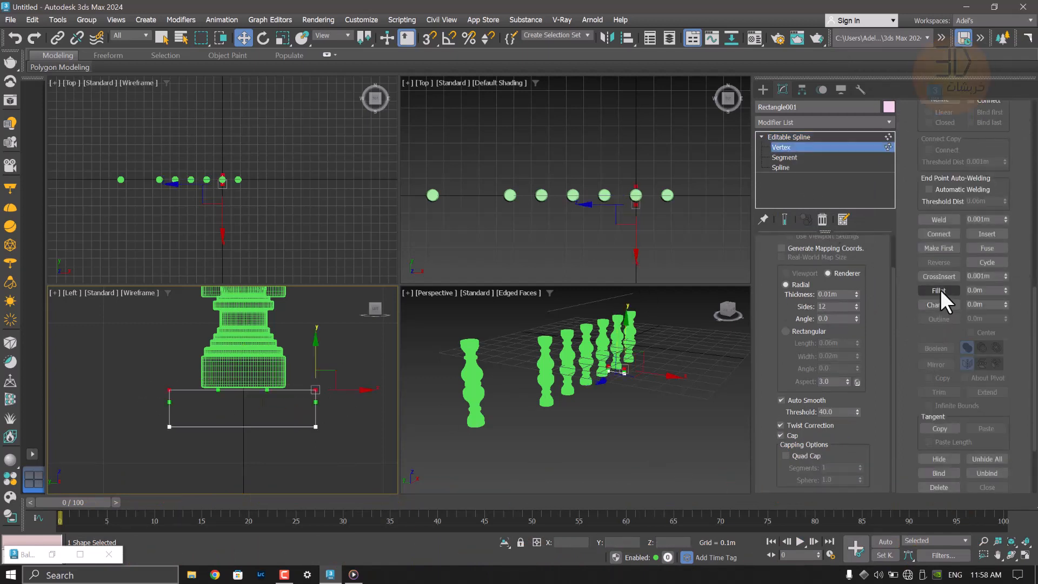
mouse_move(315, 387)
mouse_down()
mouse_move(335, 371)
mouse_move(331, 381)
mouse_up()
right_click(322, 384)
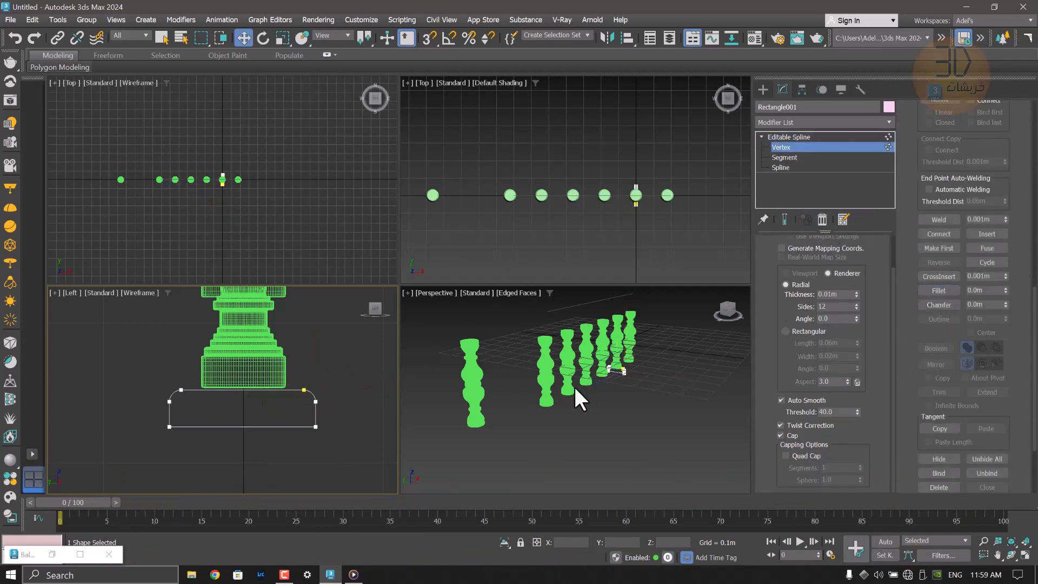
Select the two vertical side segments of the profile and divide them with 5 divisions.
click(784, 157)
middle_drag(168, 419, 213, 400)
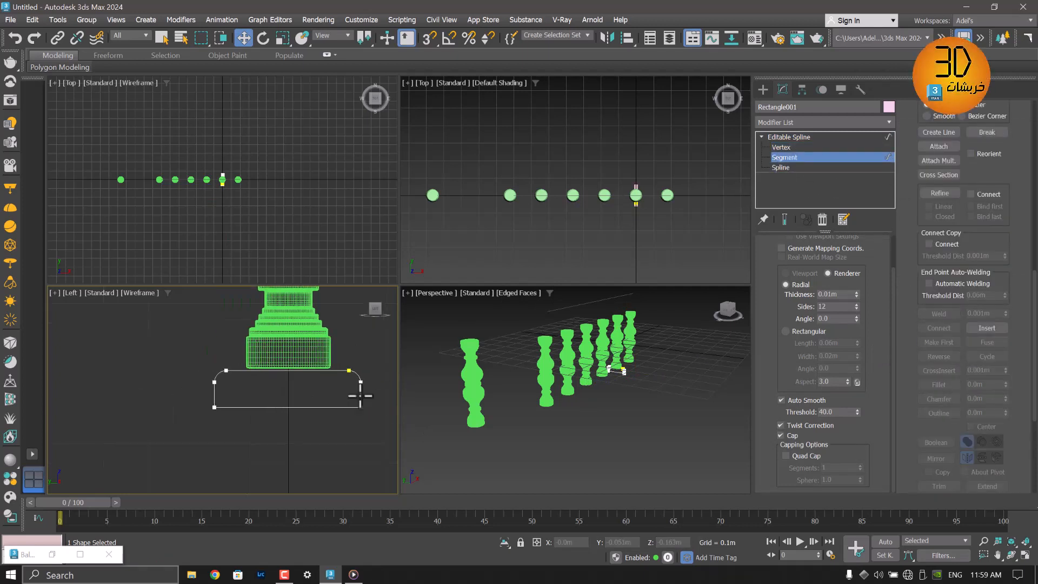
click(214, 395)
scroll(918, 301, down, 4)
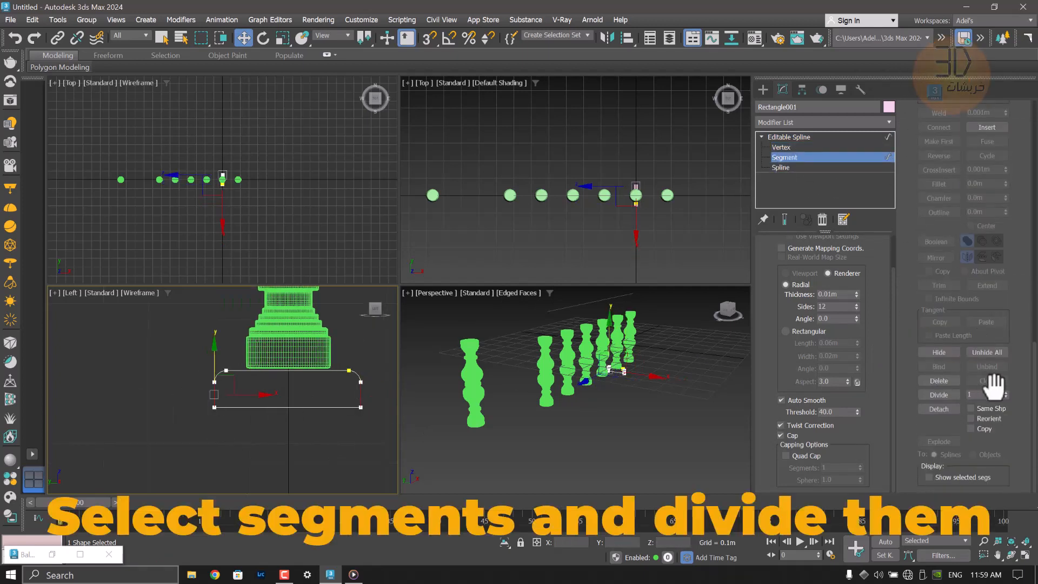
click(950, 396)
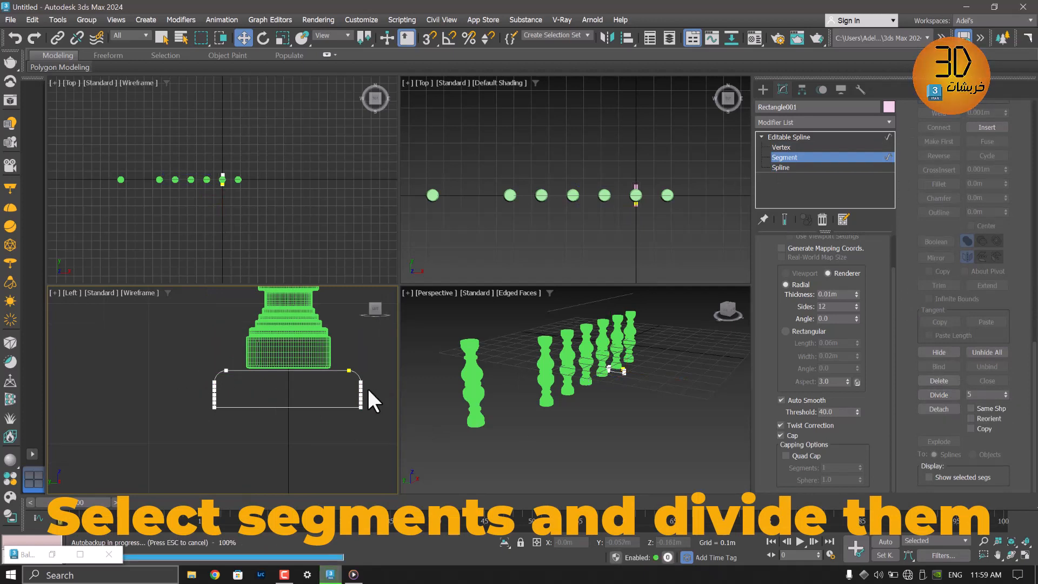
Move alternate vertices inward along both vertical sides of the profile to form two notches on each side.
scroll(337, 390, up, 3)
middle_drag(337, 390, 257, 385)
scroll(326, 391, up, 2)
drag(334, 350, 309, 368)
drag(349, 359, 344, 359)
click(790, 147)
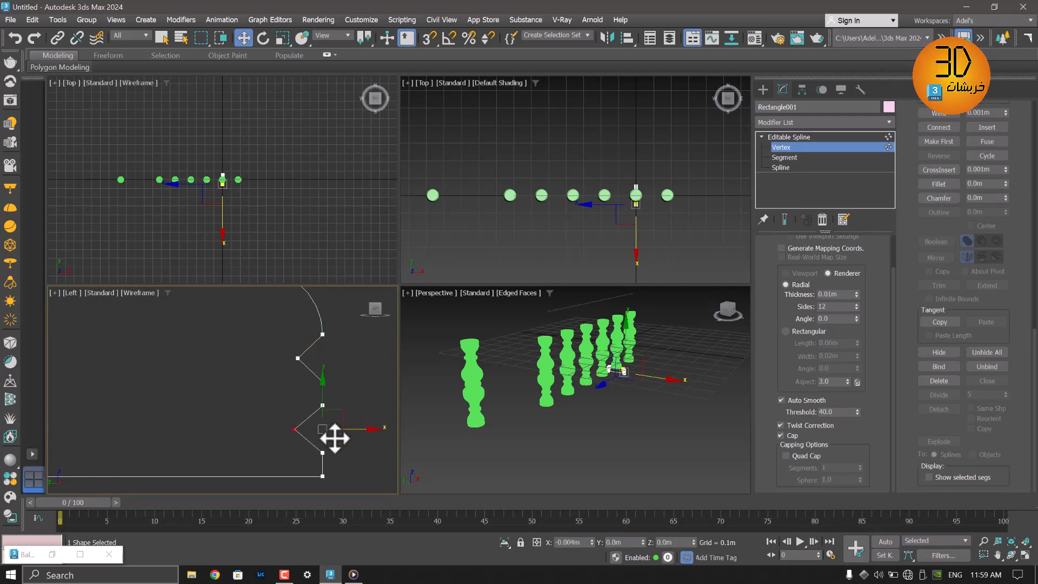
scroll(287, 404, down, 5)
scroll(182, 395, up, 3)
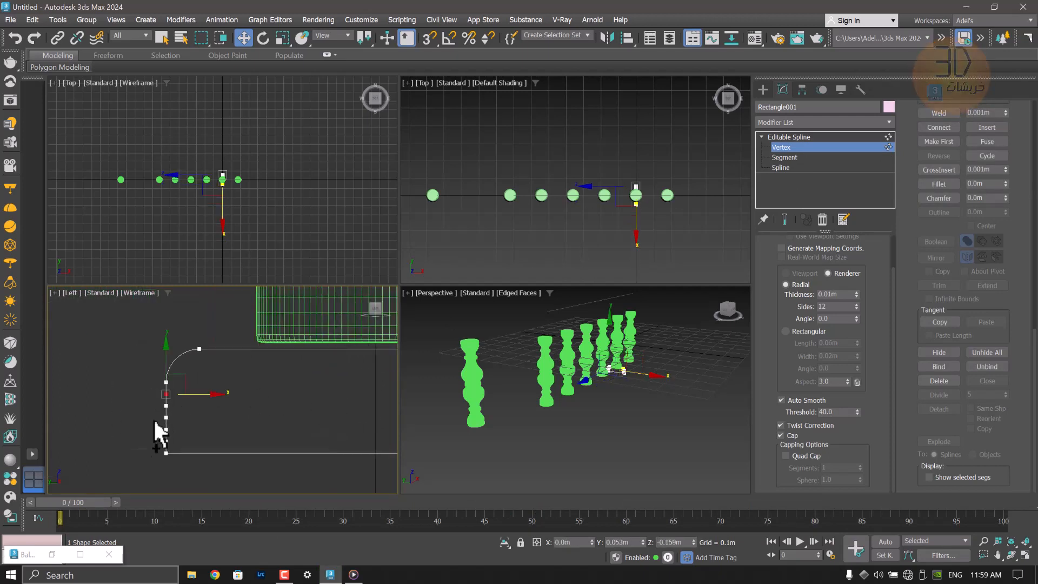
scroll(289, 398, down, 4)
middle_drag(290, 397, 191, 394)
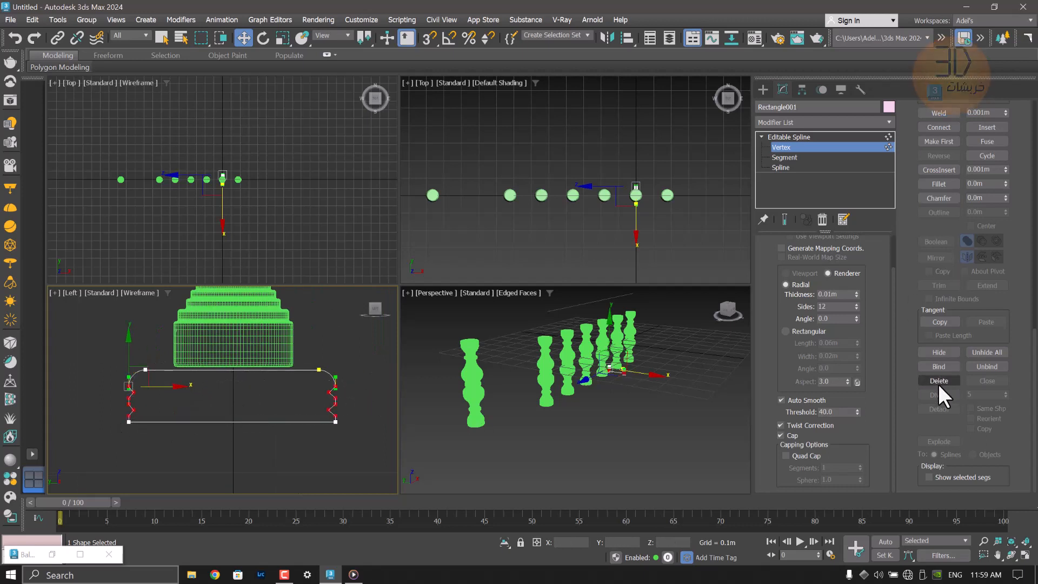
Fillet the notch vertices on both sides by about 0.001 m, then leave vertex editing and deselect the profile.
drag(921, 321, 921, 387)
click(939, 251)
scroll(343, 391, up, 6)
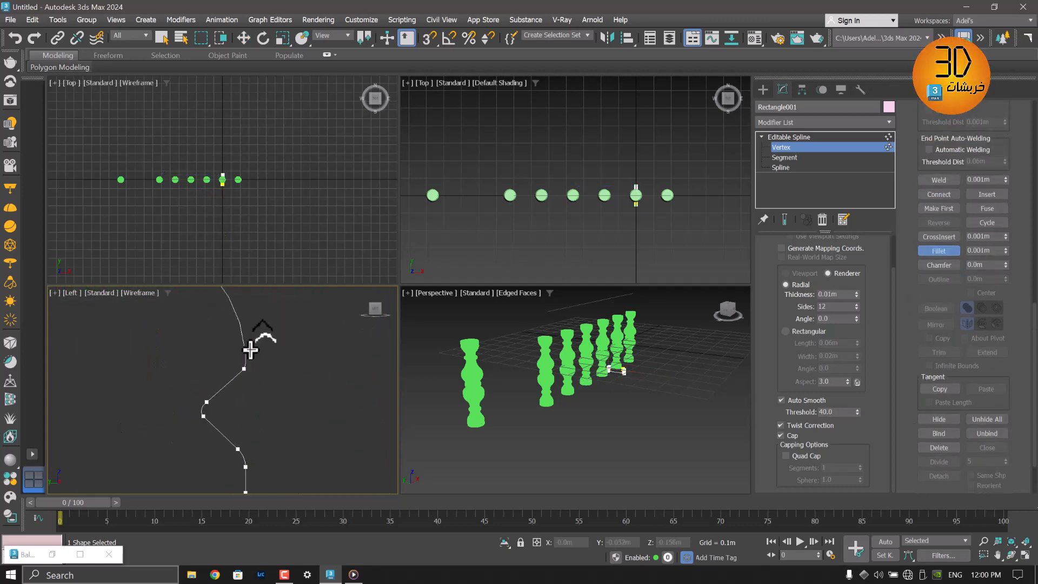
scroll(210, 409, down, 6)
middle_drag(178, 404, 378, 401)
click(787, 144)
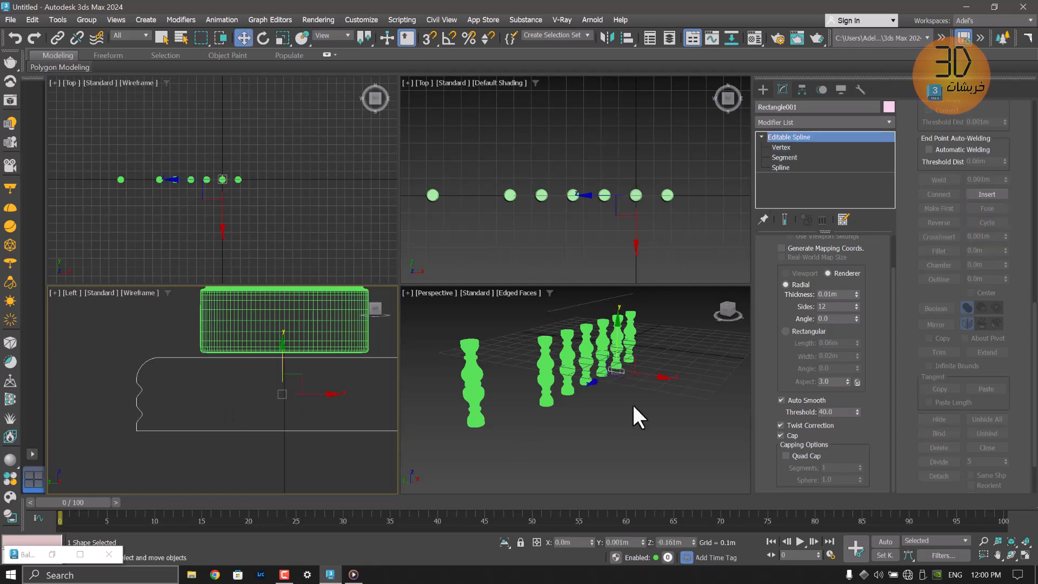
click(631, 404)
click(476, 183)
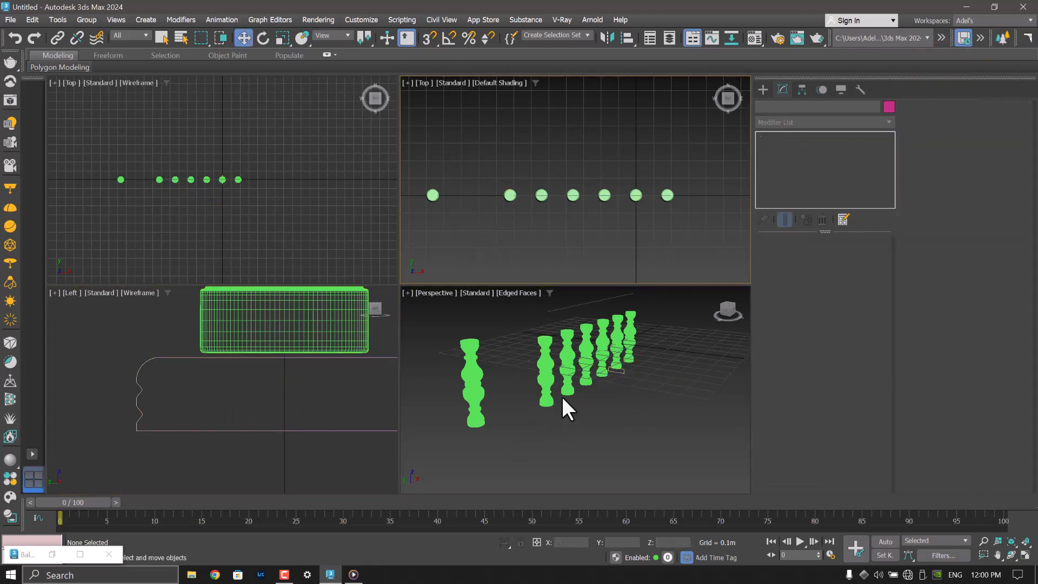
Apply a Sweep modifier to the straight path line using the notched rectangle as its custom section.
alt+middle_drag(562, 398, 572, 399)
click(488, 403)
click(783, 122)
text(swee)
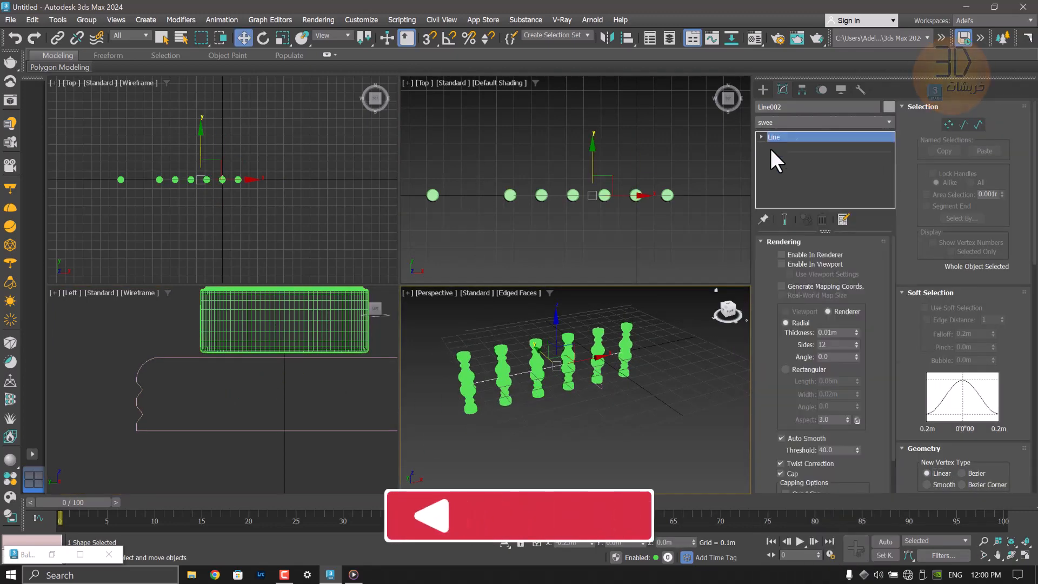
click(770, 148)
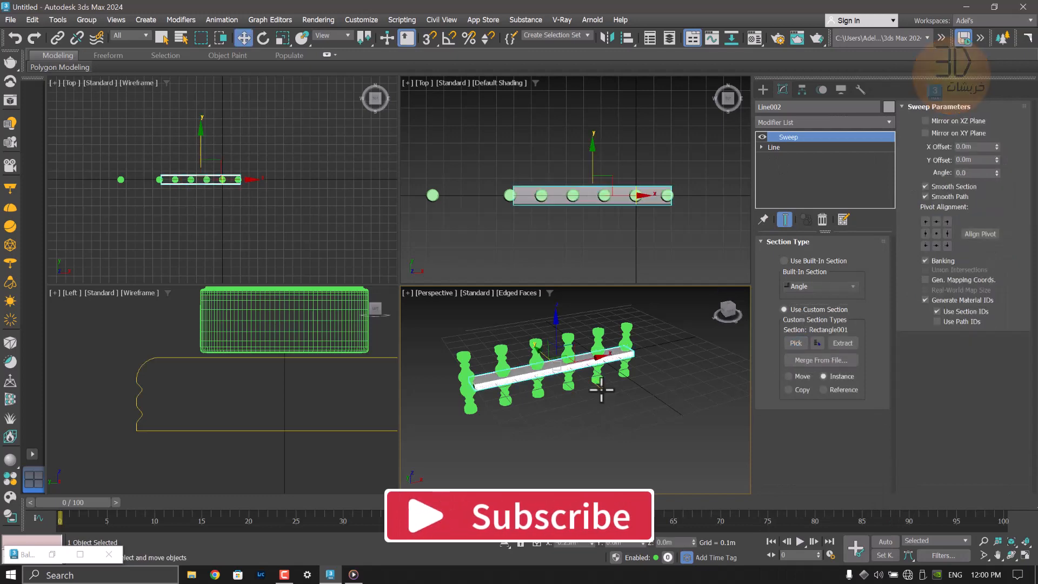
mouse_move(601, 390)
alt+middle_down()
mouse_move(586, 394)
mouse_move(593, 377)
alt+middle_up()
scroll(593, 378, down, 3)
scroll(593, 377, up, 6)
scroll(568, 378, down, 4)
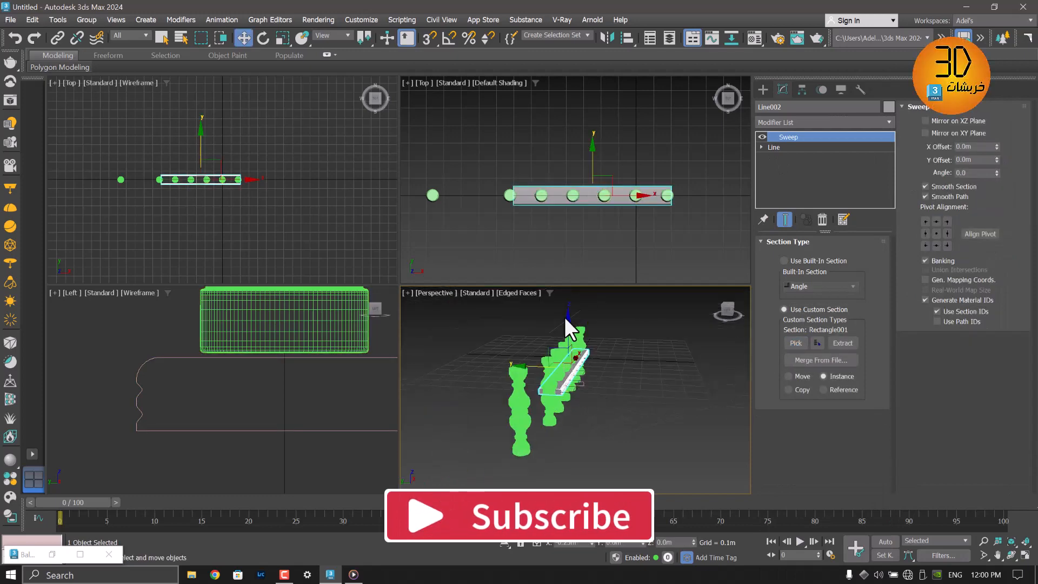
Move the notched profile shape sideways, clear of the balusters, in the Left view.
scroll(305, 351, down, 8)
middle_drag(306, 351, 270, 390)
click(270, 403)
drag(284, 404, 391, 404)
Select the swept base and lower it so its top face meets the underside of the balusters.
click(578, 381)
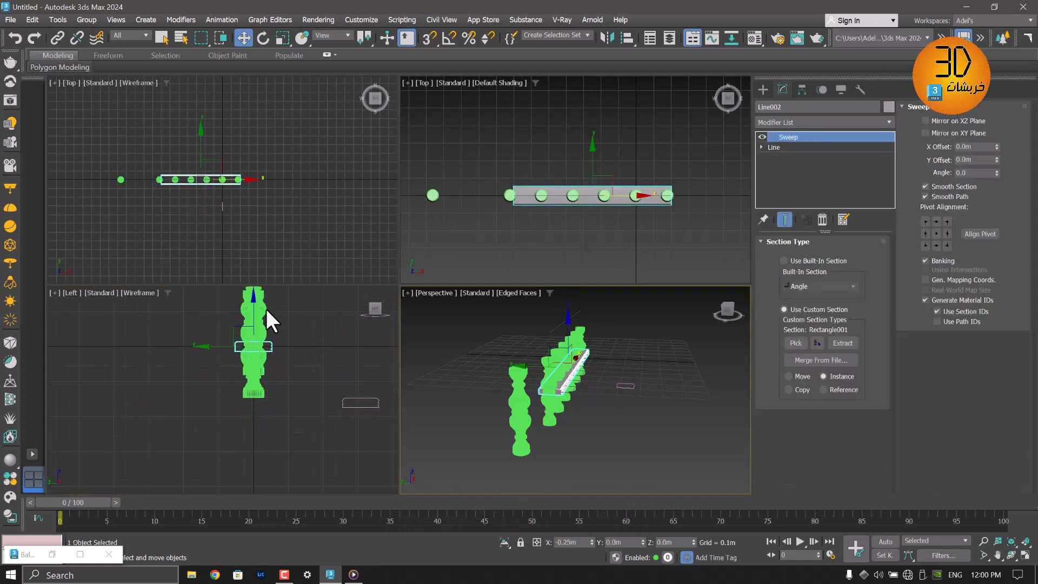
drag(254, 303, 269, 360)
scroll(248, 395, up, 10)
middle_drag(248, 396, 192, 346)
drag(277, 386, 277, 391)
scroll(288, 394, down, 4)
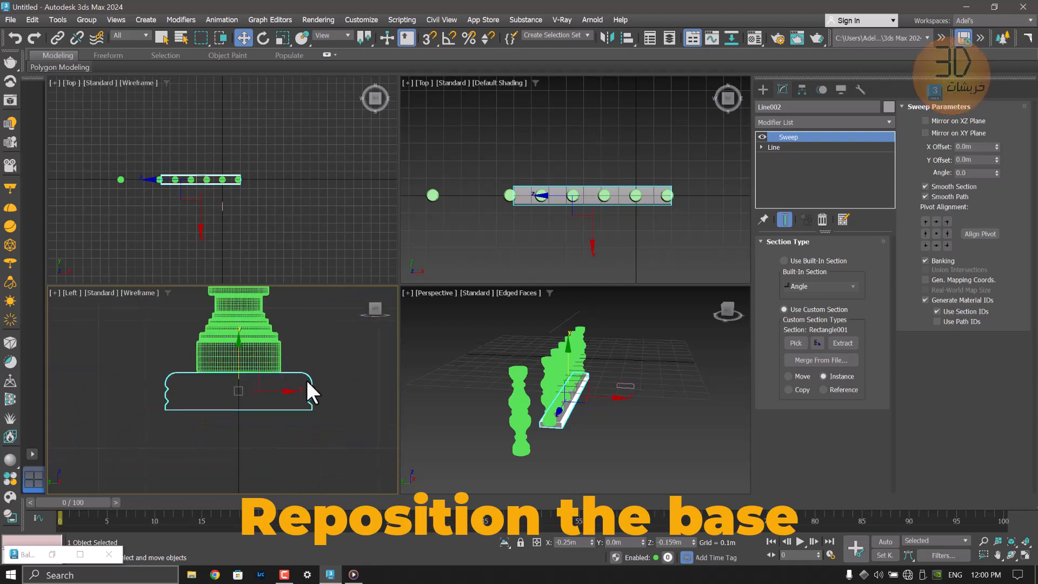
alt+middle_drag(520, 422, 528, 421)
Move both end vertices of the sweep's path line outward so the base reaches the outer edges of the end balusters.
middle_drag(200, 197, 250, 238)
scroll(240, 211, up, 9)
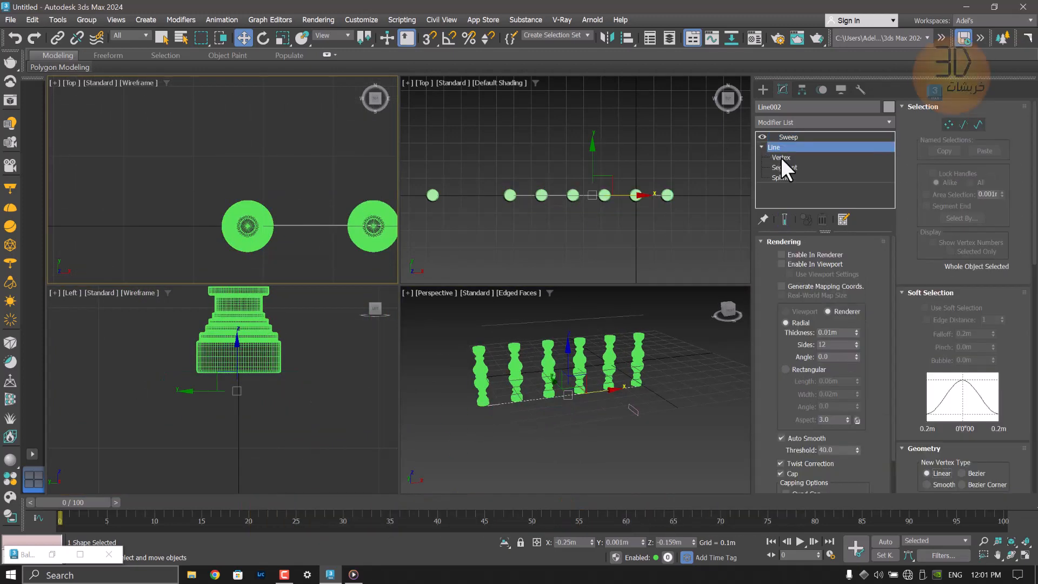
key(1)
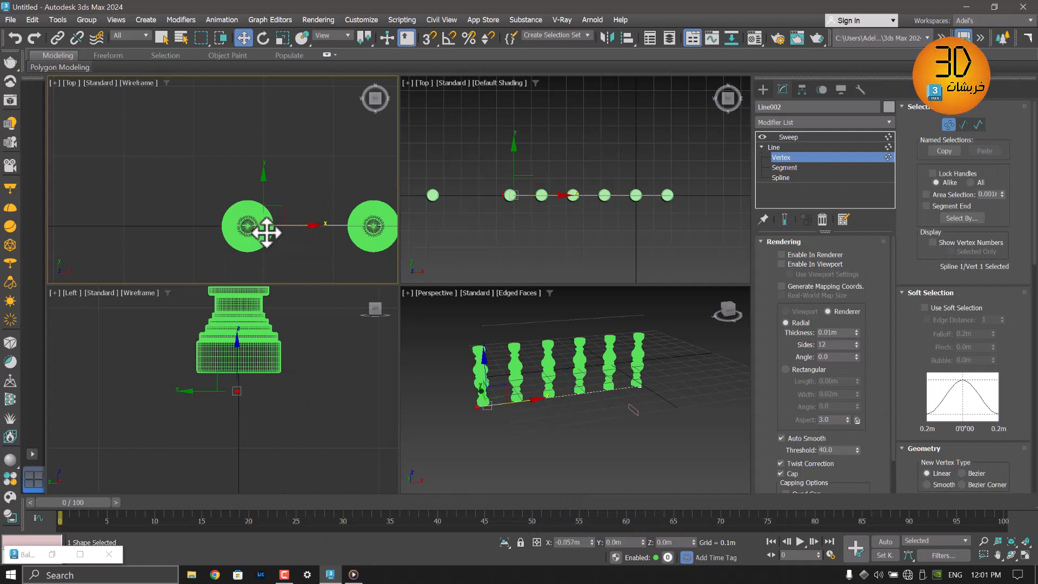
scroll(284, 218, up, 5)
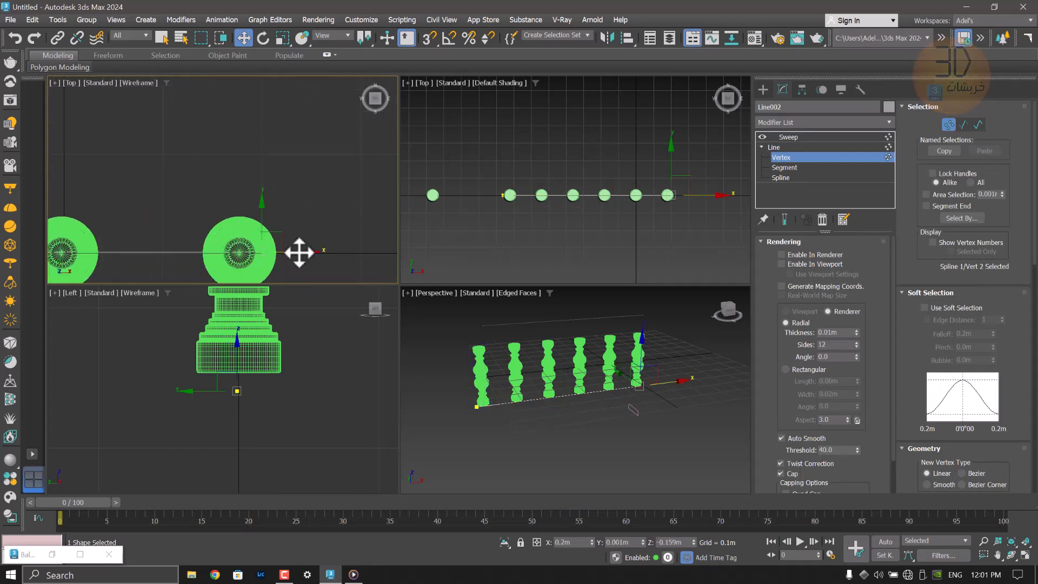
key(1)
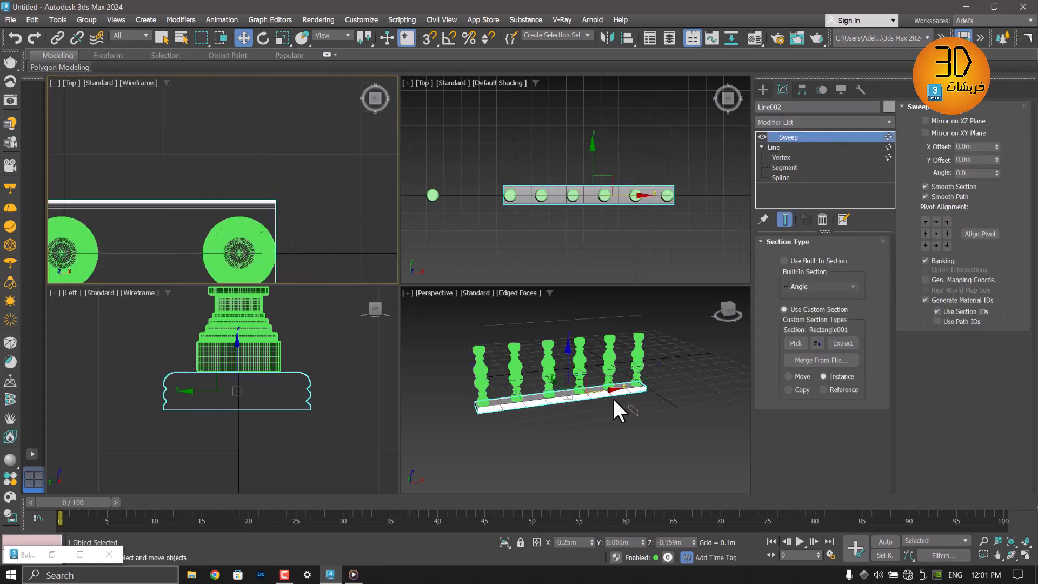
Mirror the swept base along the Z axis as an instance with an offset of 0.338 m.
click(613, 398)
scroll(575, 404, up, 3)
click(558, 423)
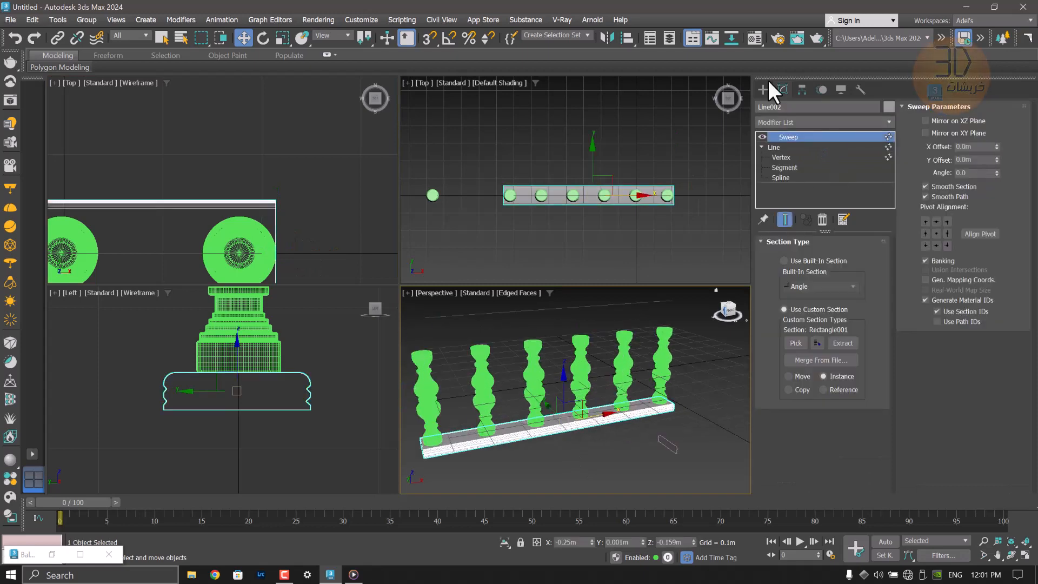
click(607, 38)
click(505, 329)
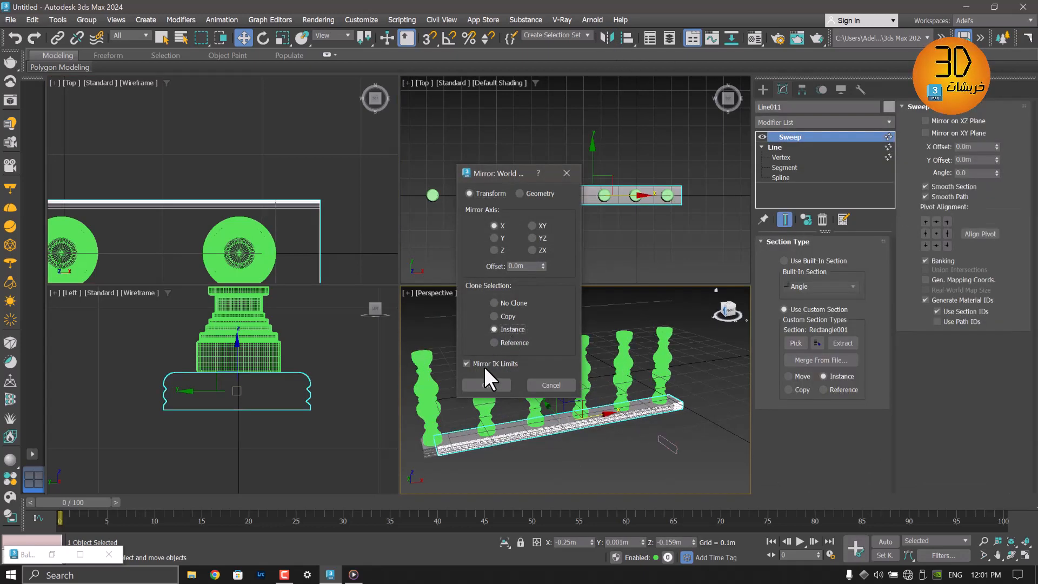
click(494, 250)
mouse_move(543, 265)
mouse_down()
mouse_move(542, 338)
mouse_move(546, 173)
mouse_up()
drag(482, 172, 388, 170)
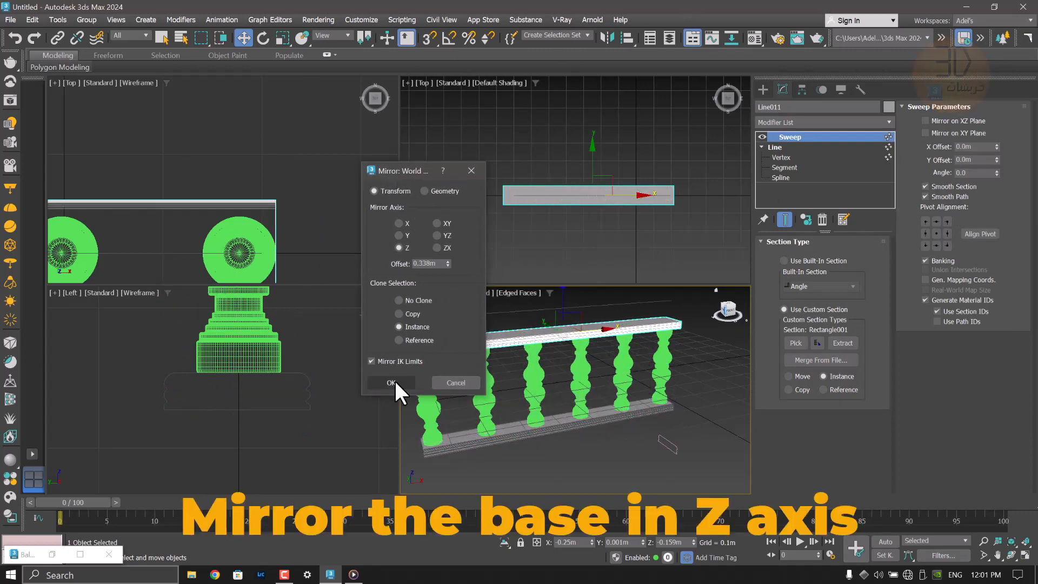
click(401, 381)
Move the original standalone baluster away from the balustrade along the Y axis.
middle_drag(297, 330, 286, 400)
scroll(286, 400, down, 2)
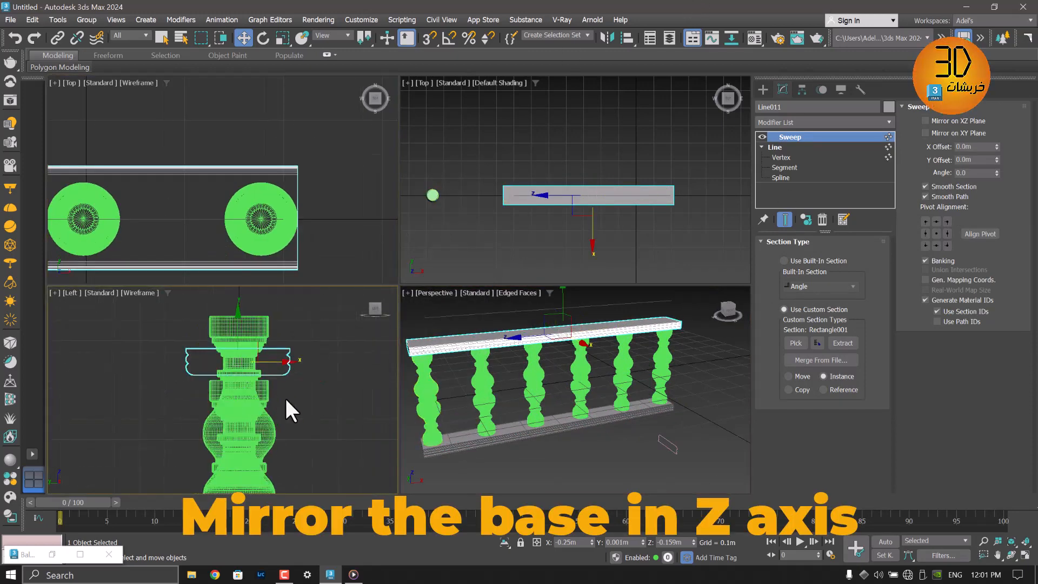
scroll(465, 406, down, 4)
click(454, 379)
drag(436, 148, 515, 399)
Adjust the mirrored rail's height in the Left view so it sits on top of the balusters.
click(290, 371)
scroll(255, 368, up, 3)
drag(224, 315, 230, 354)
scroll(213, 373, up, 6)
scroll(253, 376, up, 2)
Select the top rail and the base together and assign Material #20 to them.
click(481, 385)
drag(533, 346, 563, 423)
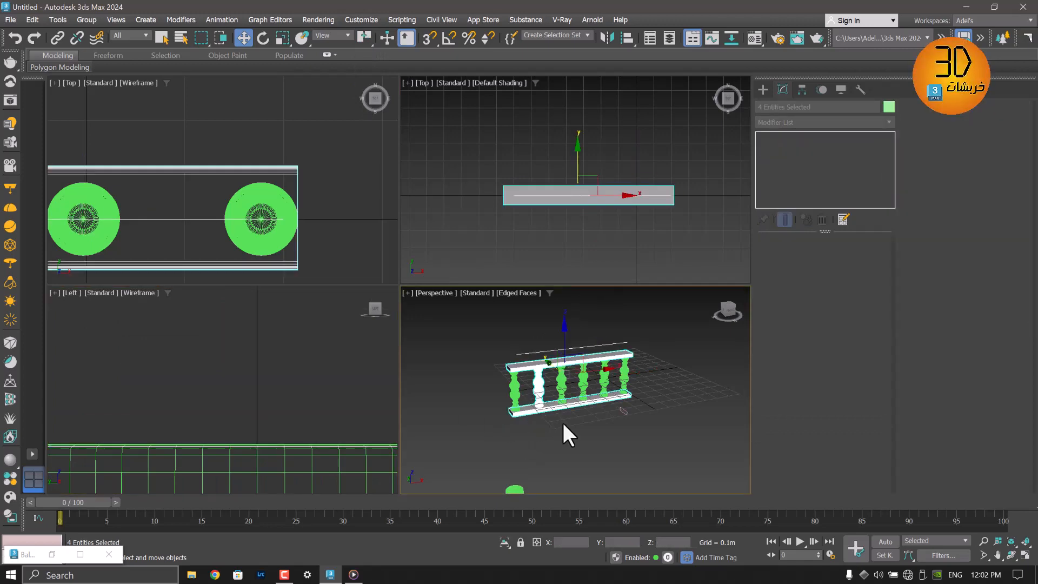
click(541, 365)
ctrl+click(525, 405)
key(m)
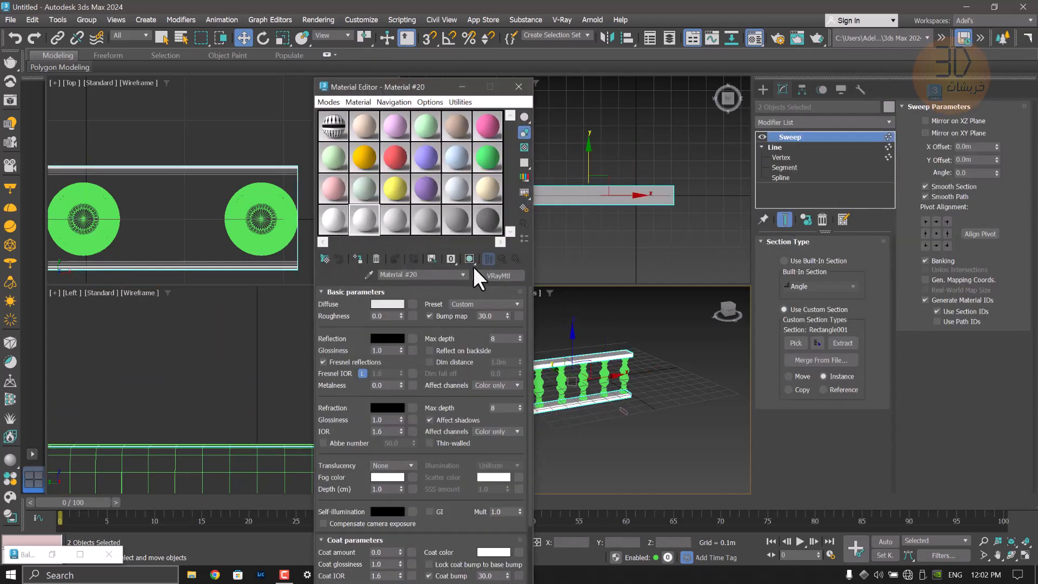
click(358, 259)
Select the row of balusters between the two rails.
click(660, 376)
drag(659, 375, 580, 379)
middle_drag(580, 379, 671, 359)
ctrl+drag(671, 362, 612, 367)
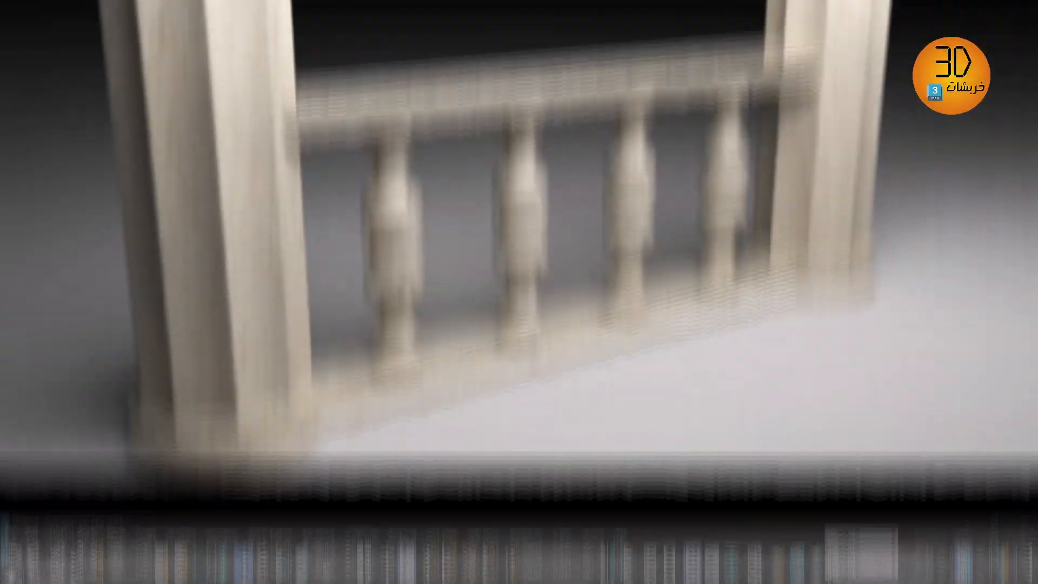